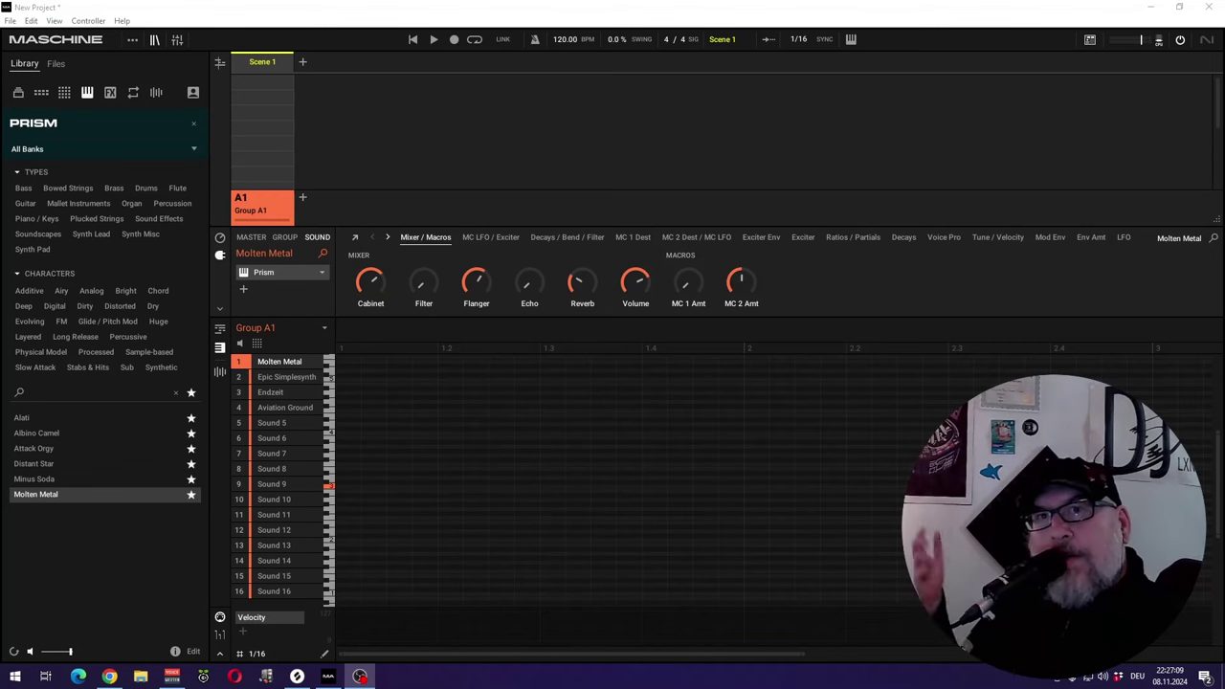
- Filter the instrument library to Prism and audition its favourite presets between Attack Orgy and Molten Metal
left_click(136, 123)
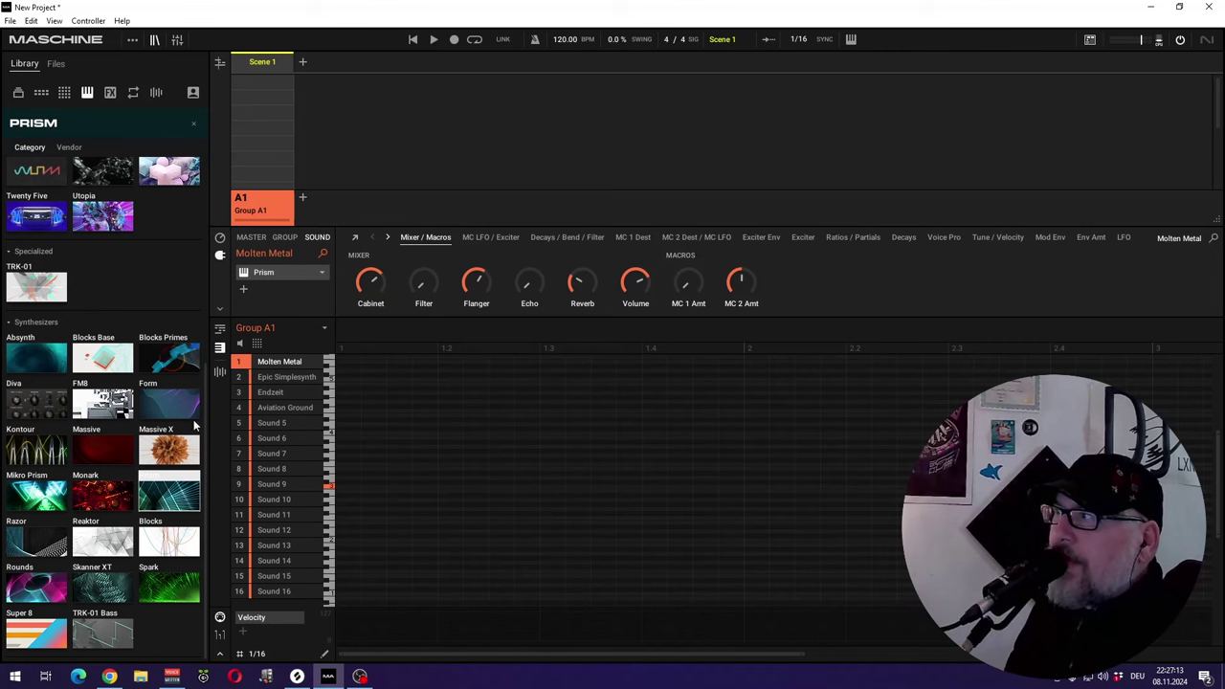
left_click(172, 498)
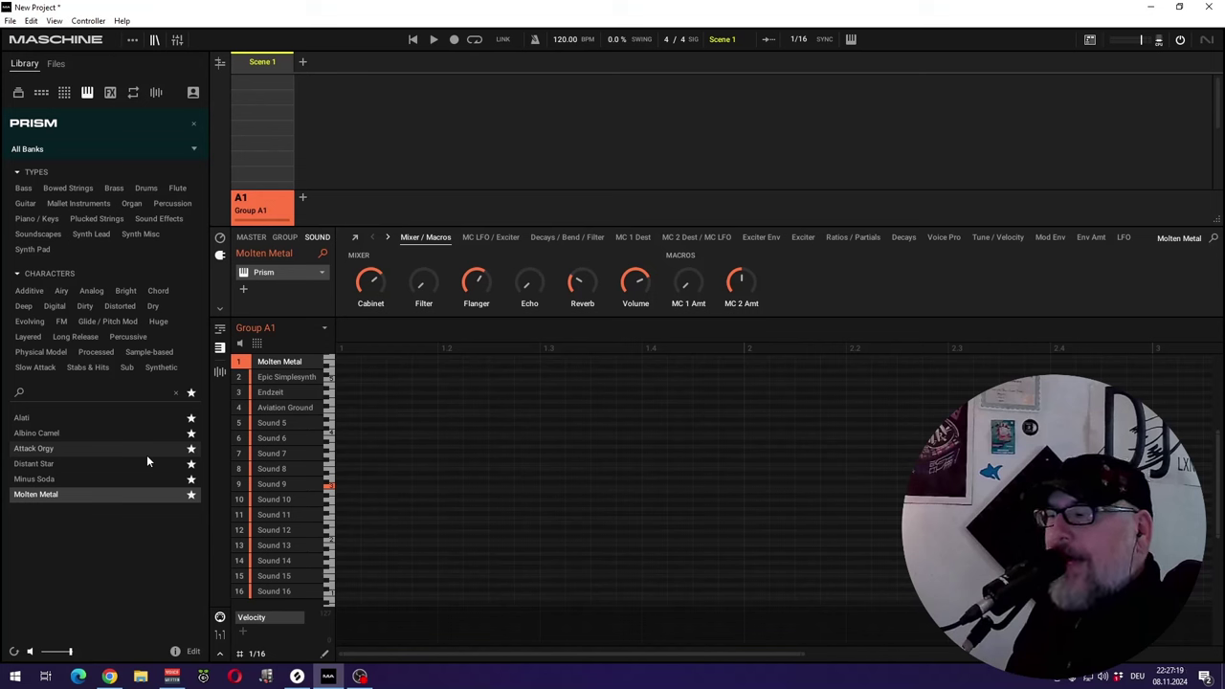
key("Up")
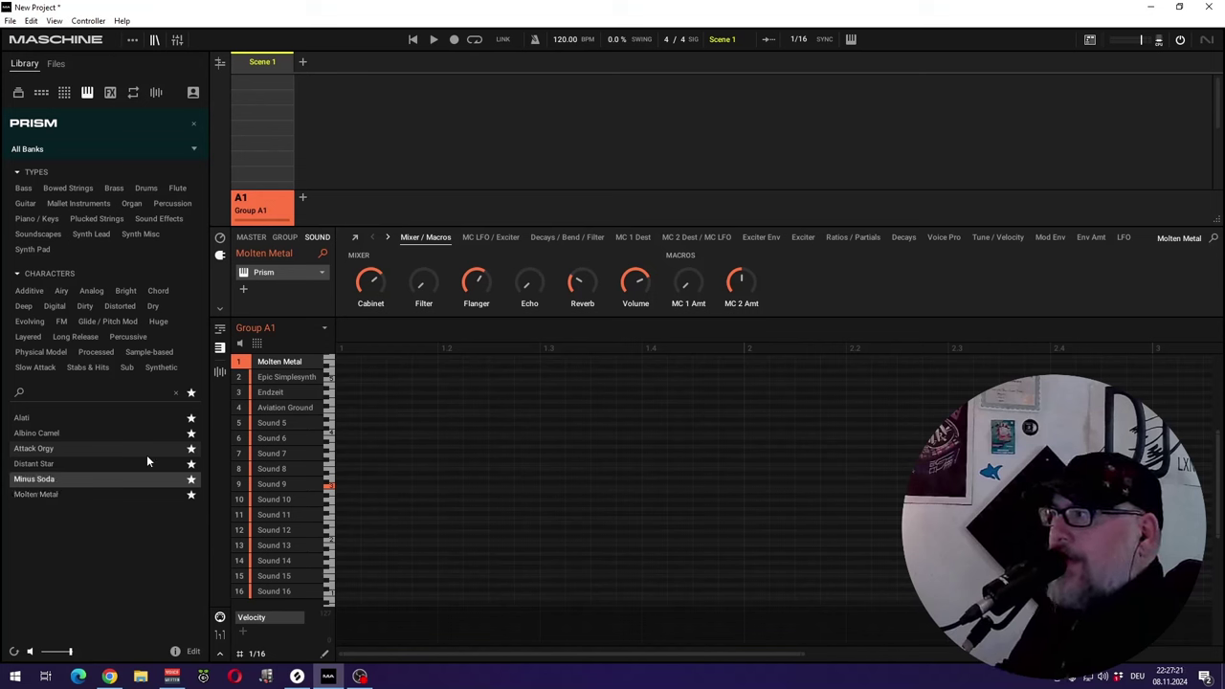
key("Up")
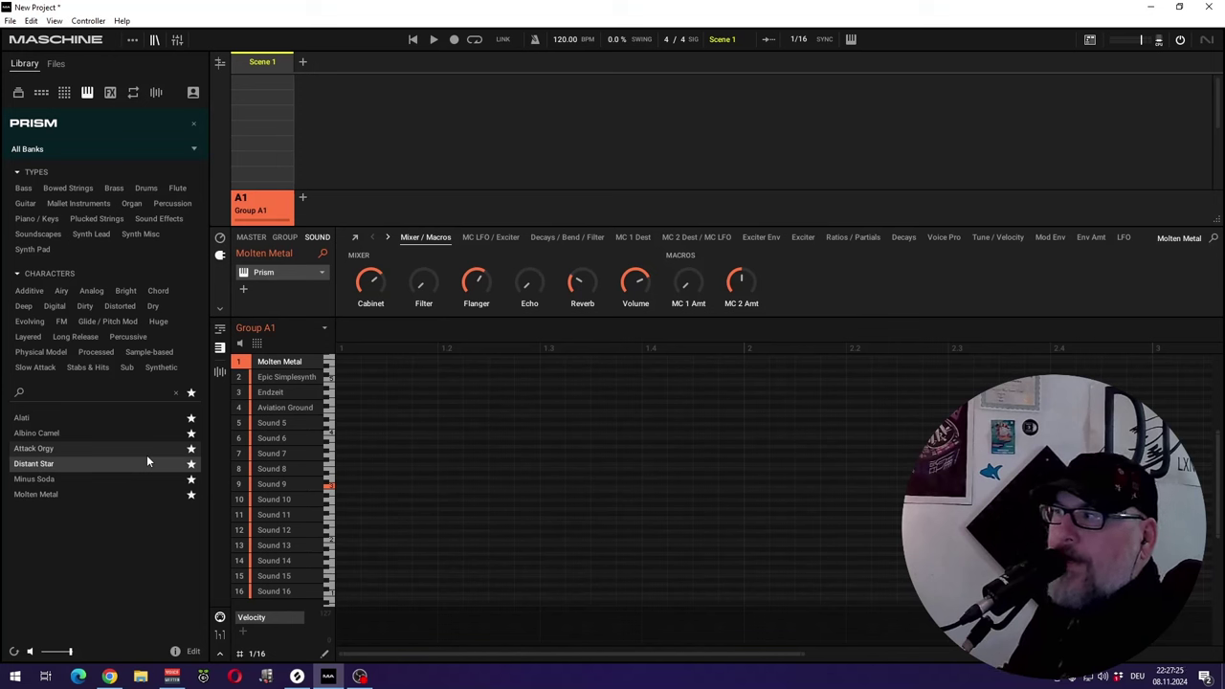
key("Up")
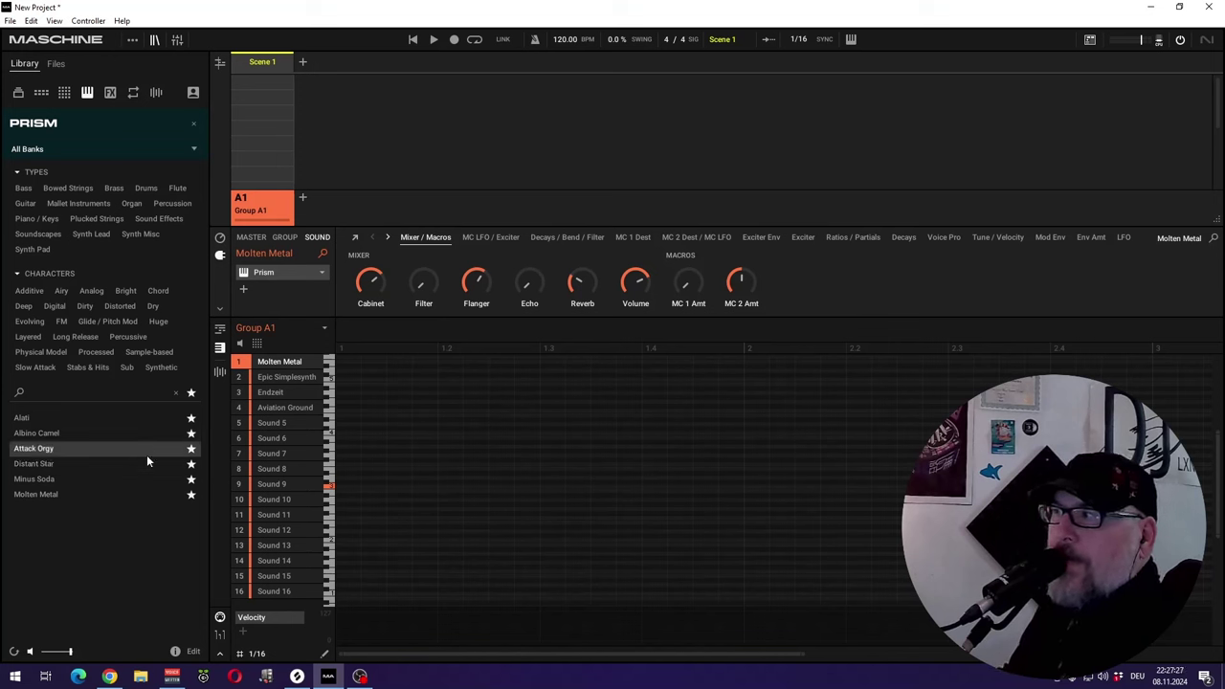
key("Down")
key("Down")
key("Down")
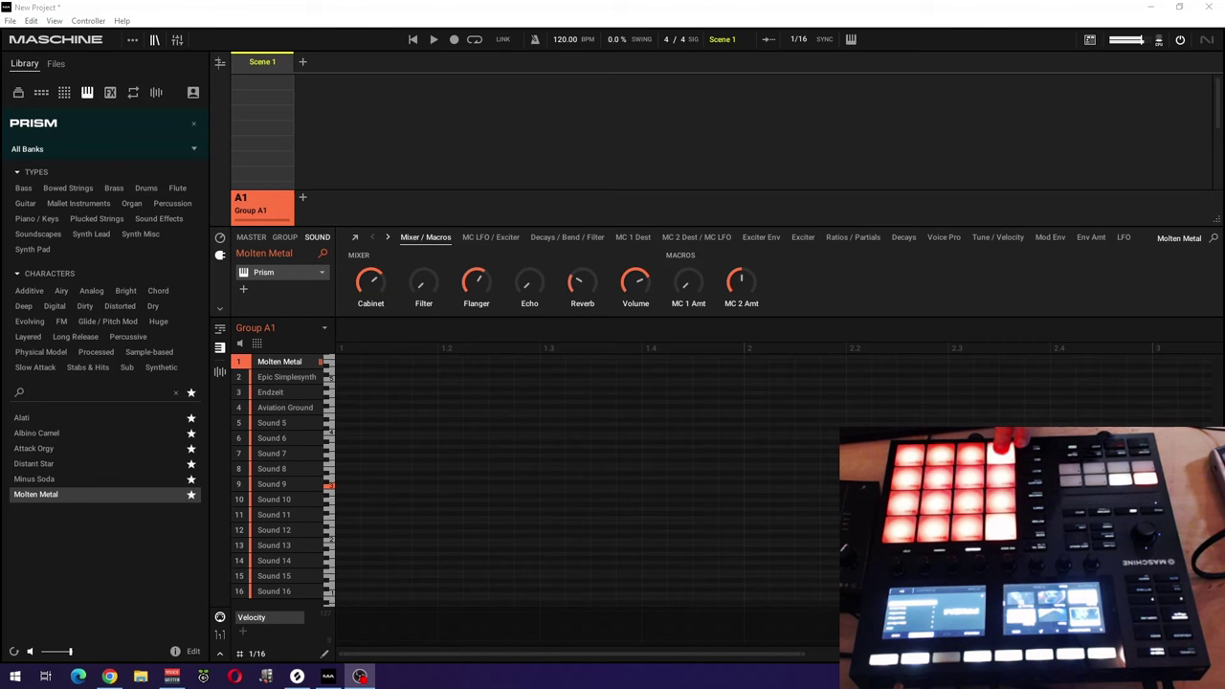
- View the Prism plug-in interface for the Molten Metal sound and close it
left_click(267, 272)
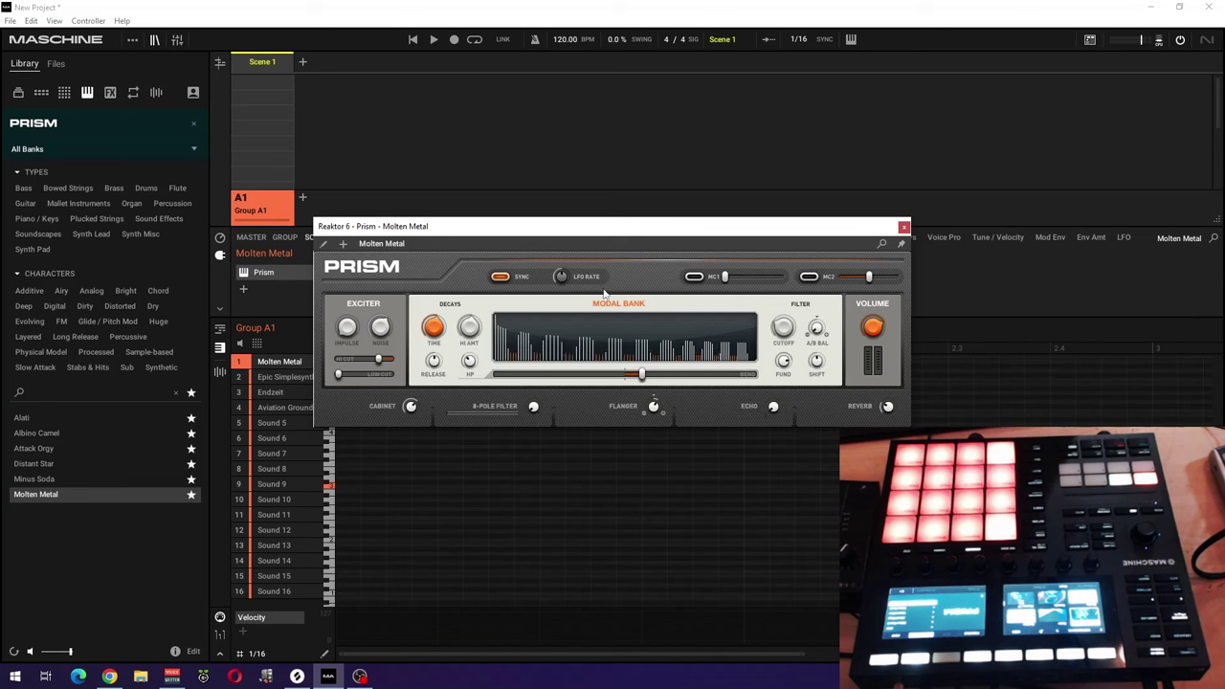
left_click(903, 229)
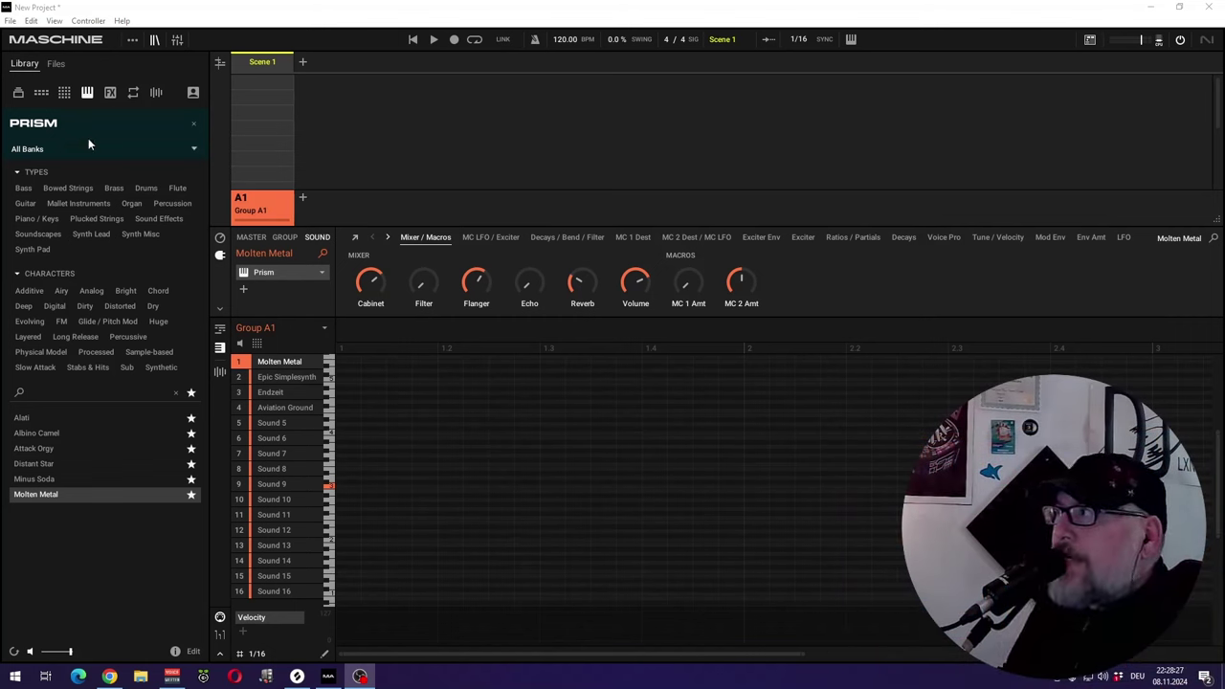
- Switch the library's instrument filter from Prism to Spark and select the Epic Simplesynth sound in slot 2
left_click(192, 127)
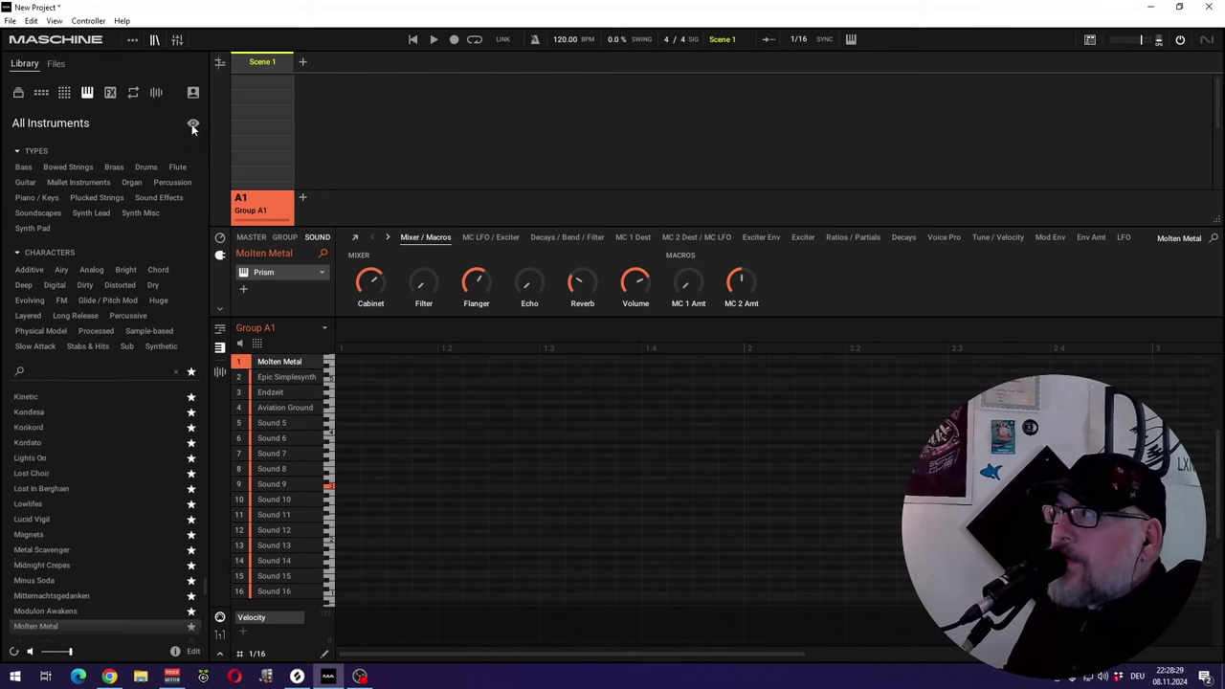
left_click(193, 126)
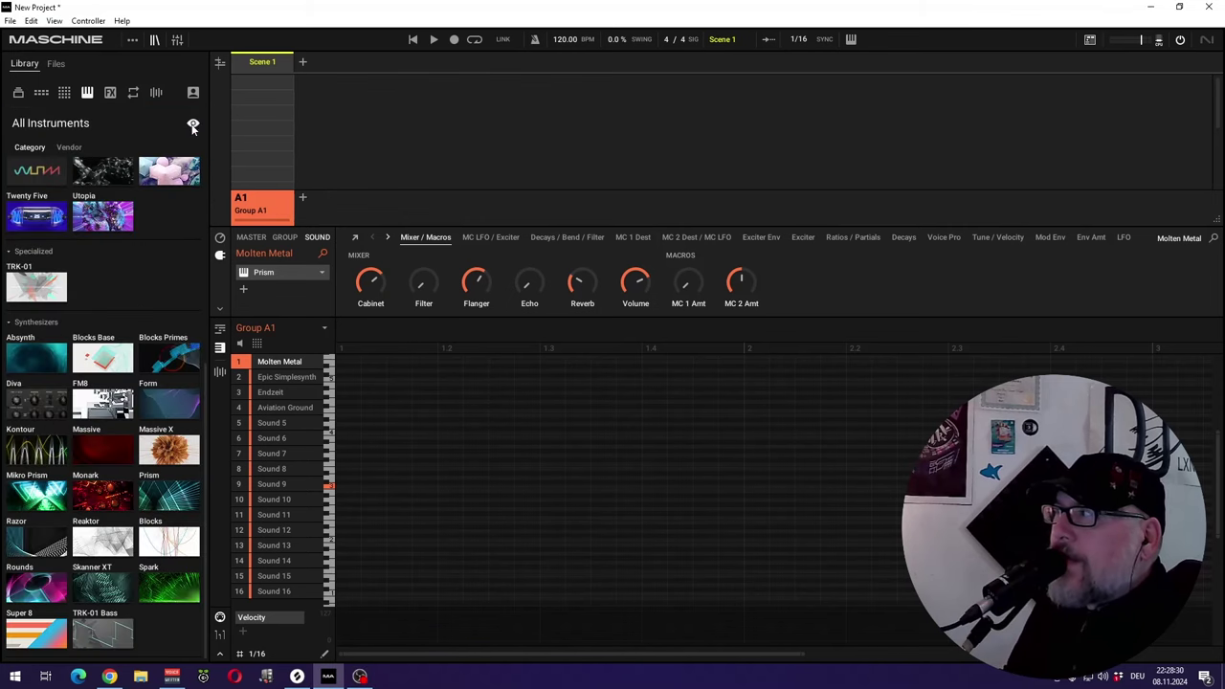
left_click(165, 584)
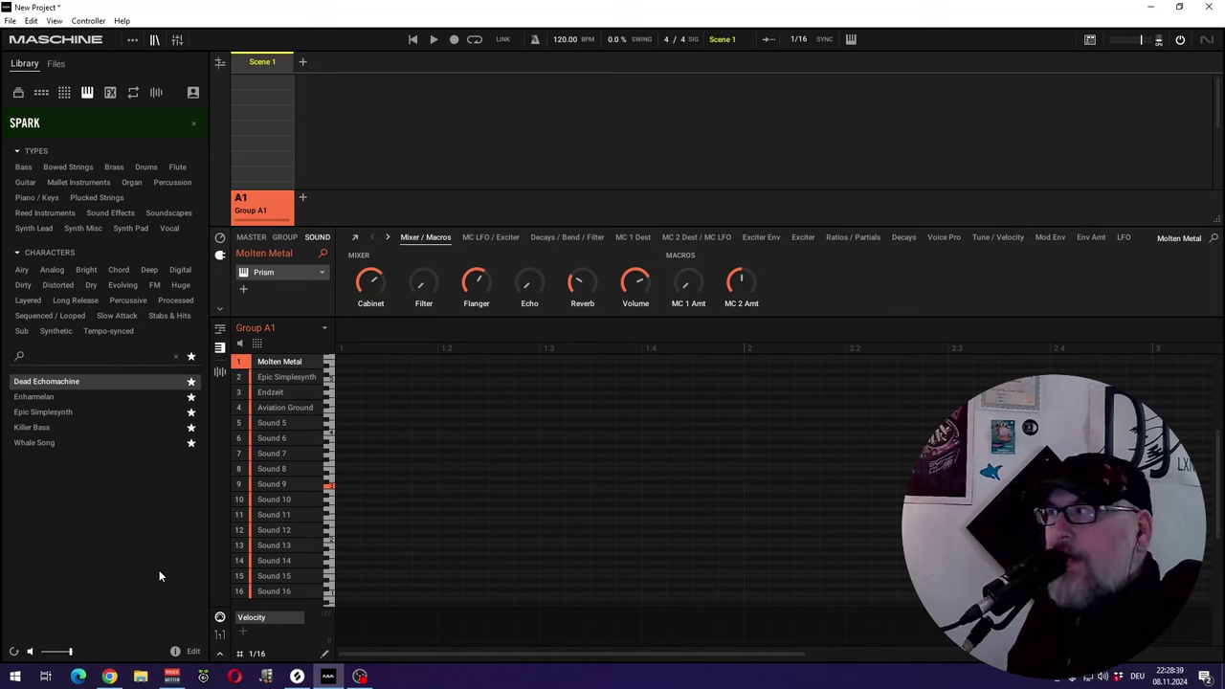
left_click(292, 380)
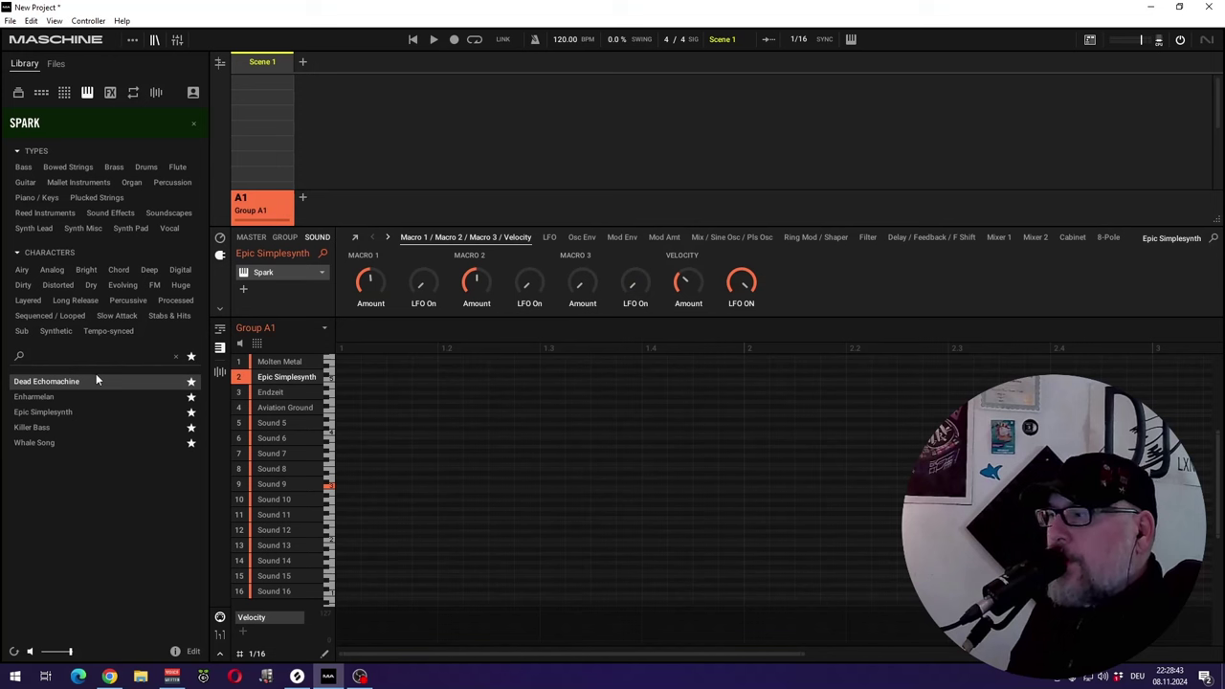
- Preview the Enharmelan preset and bring up the Spark plug-in interface of Epic Simplesynth, placed so all its controls fit on screen
key("Down")
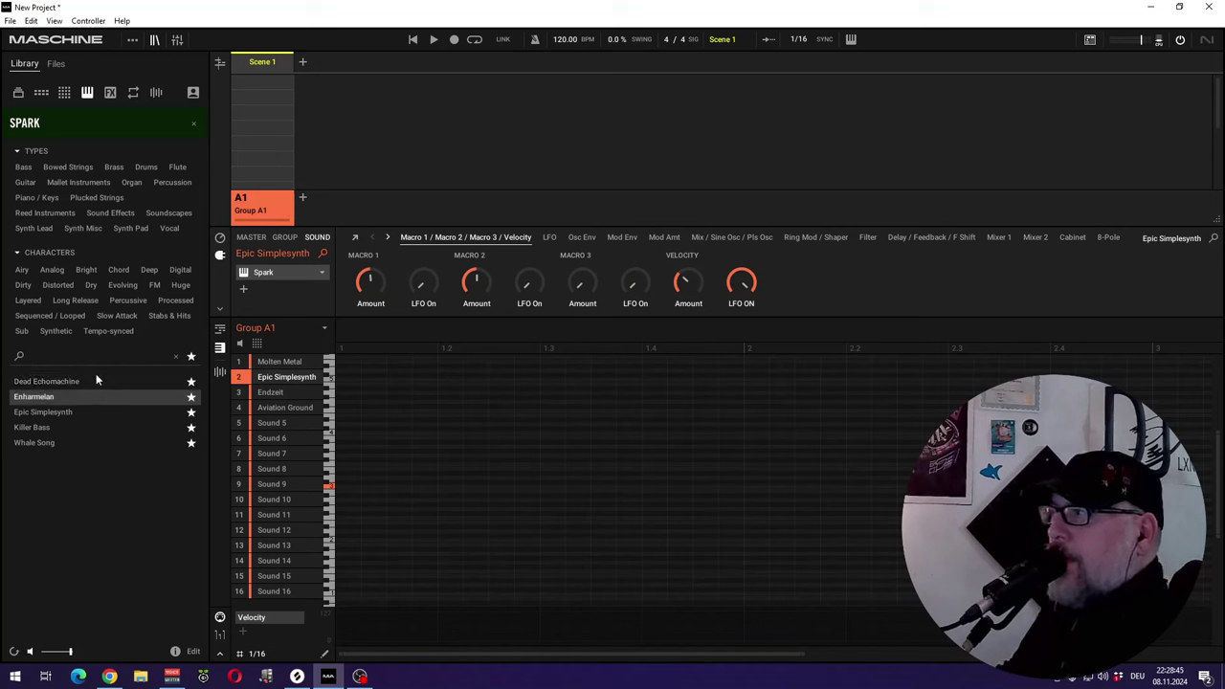
left_click(273, 271)
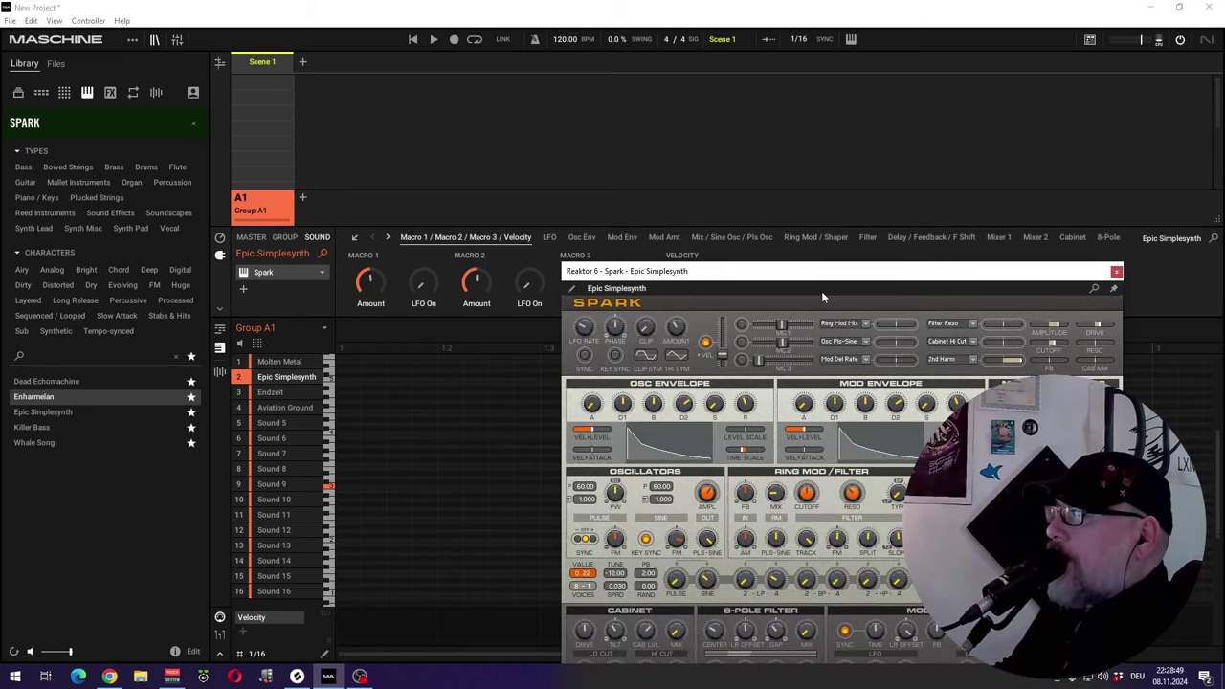
left_click_drag(823, 283, 745, 166)
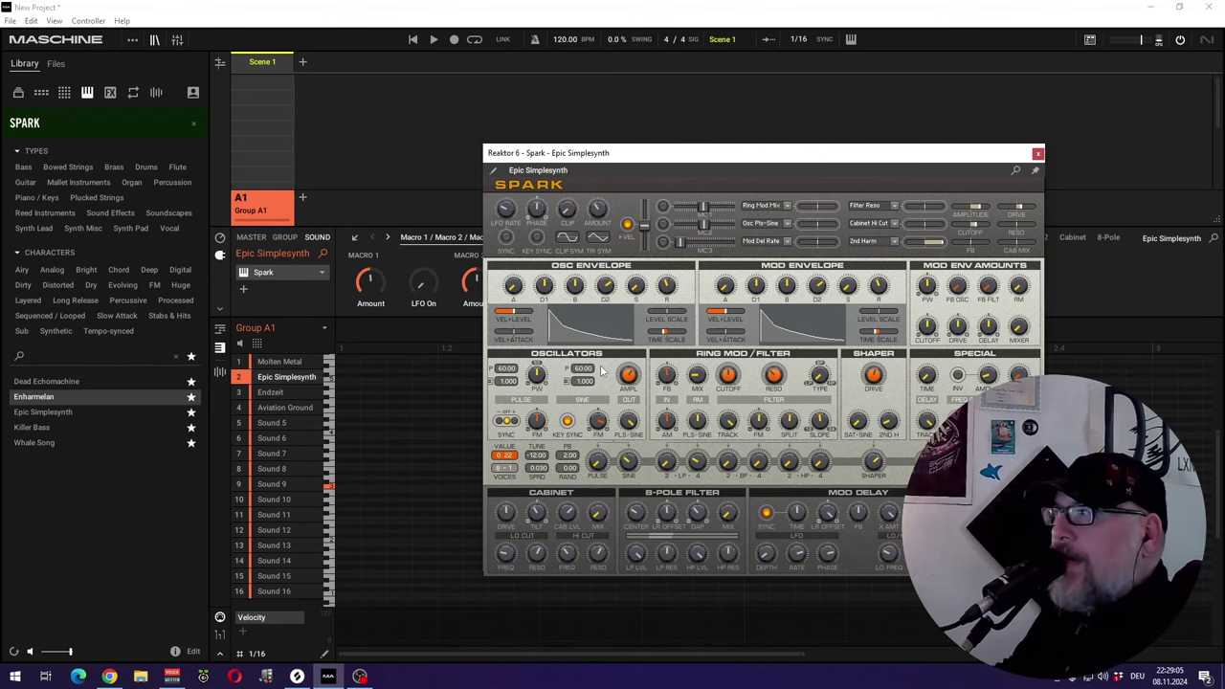
- Audition the favourite Spark presets from Dead Echomachine through Whale Song and close the Spark plug-in window
key("Up")
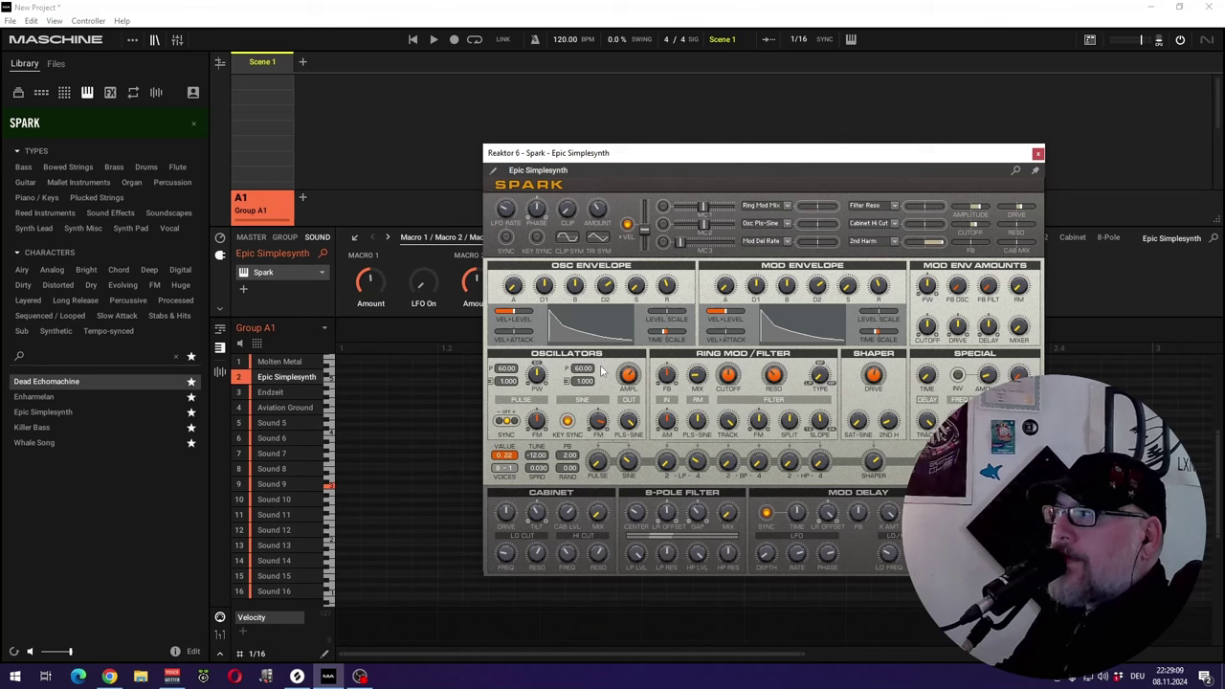
key("Down")
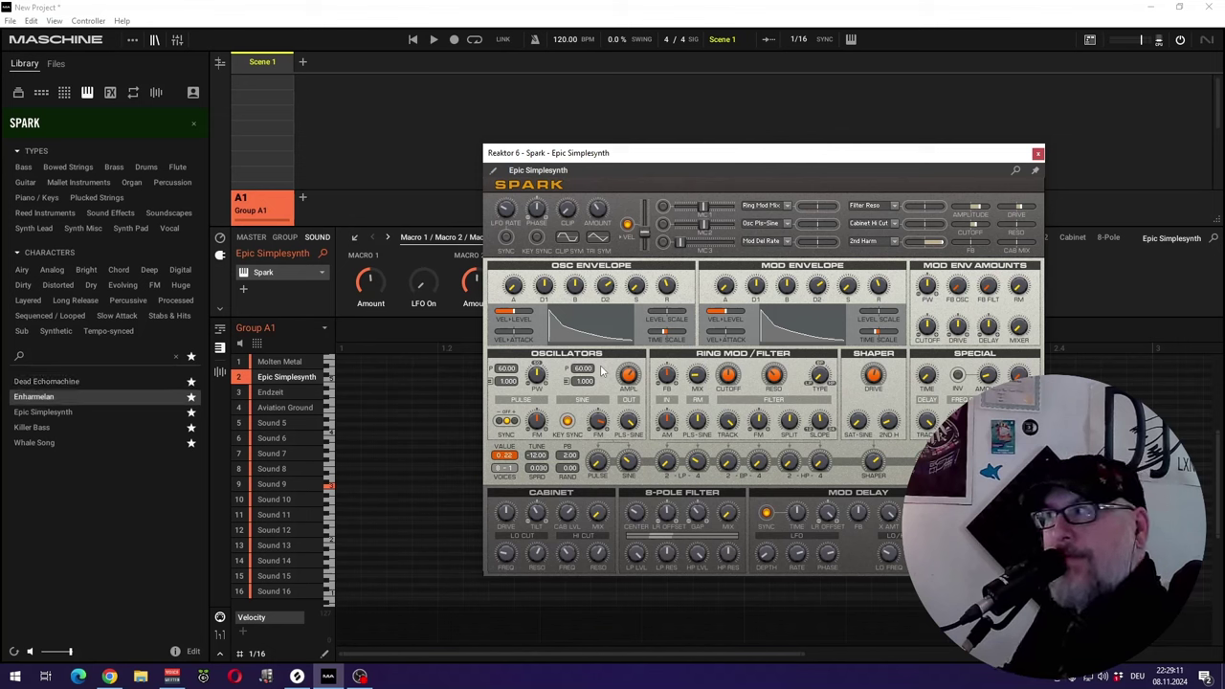
key("Down")
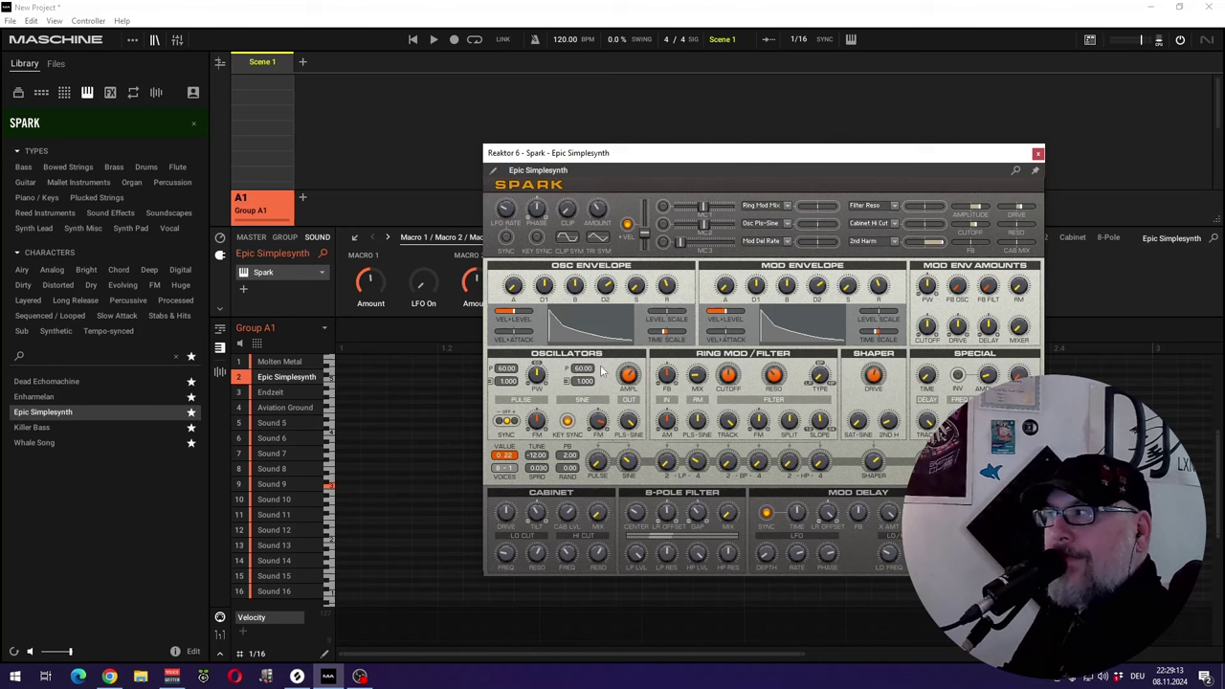
key("Down")
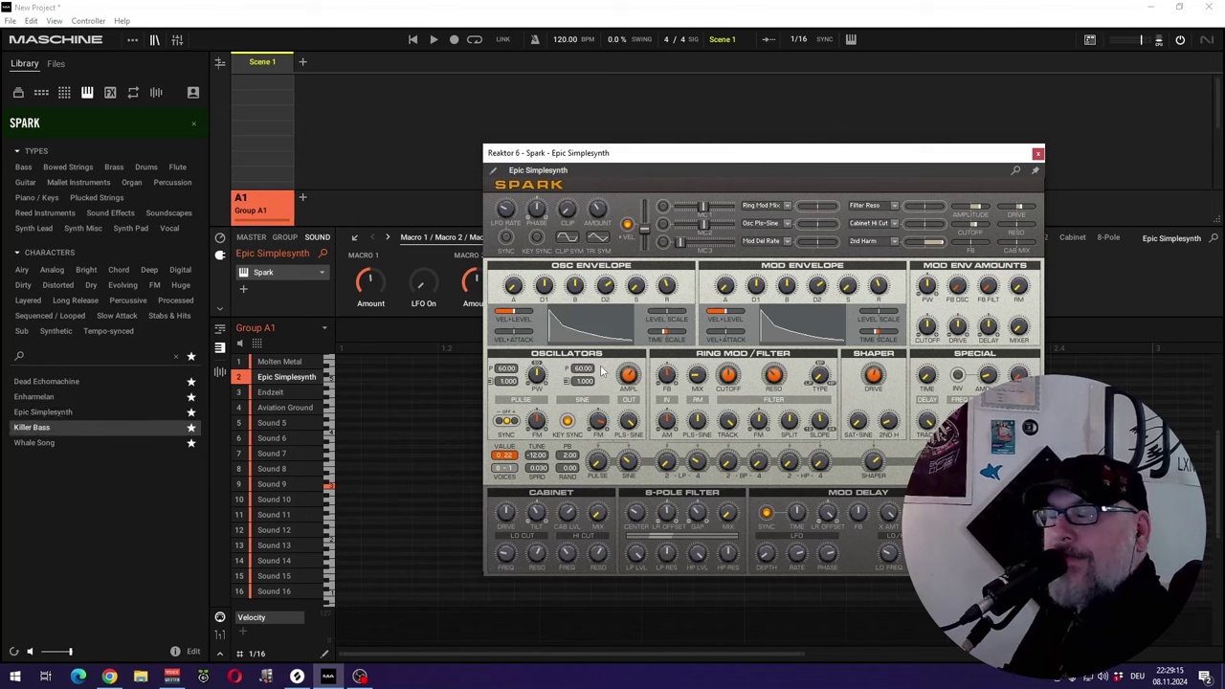
key("Down")
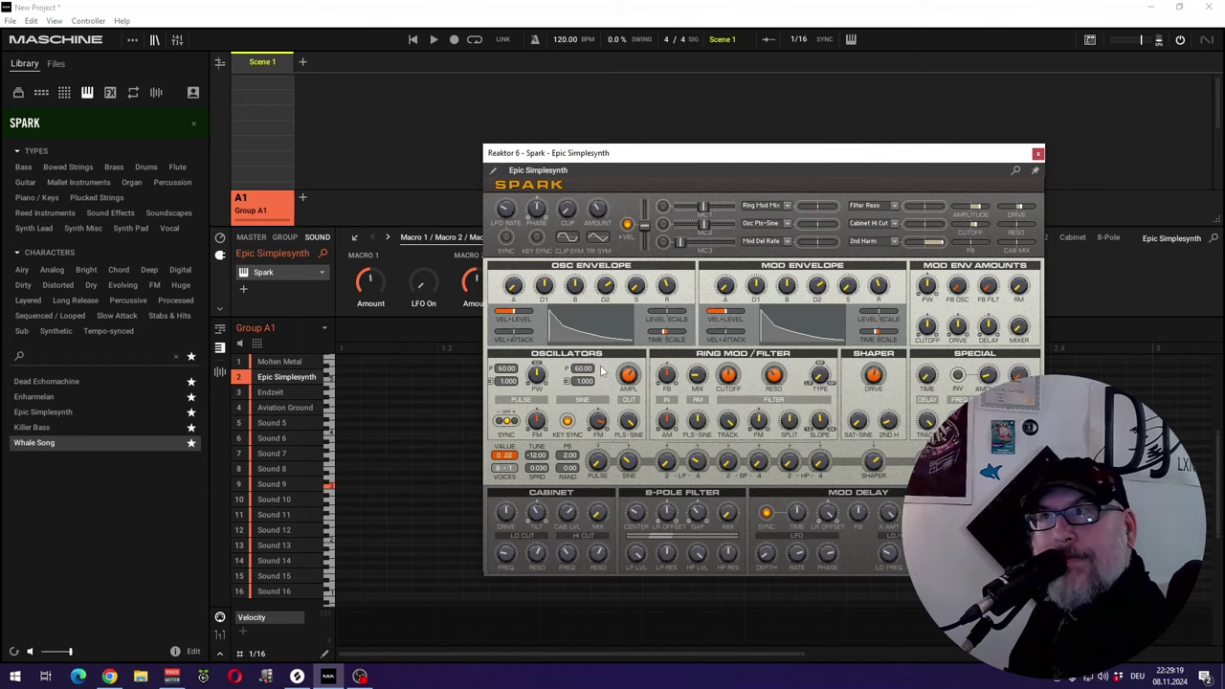
key("Up")
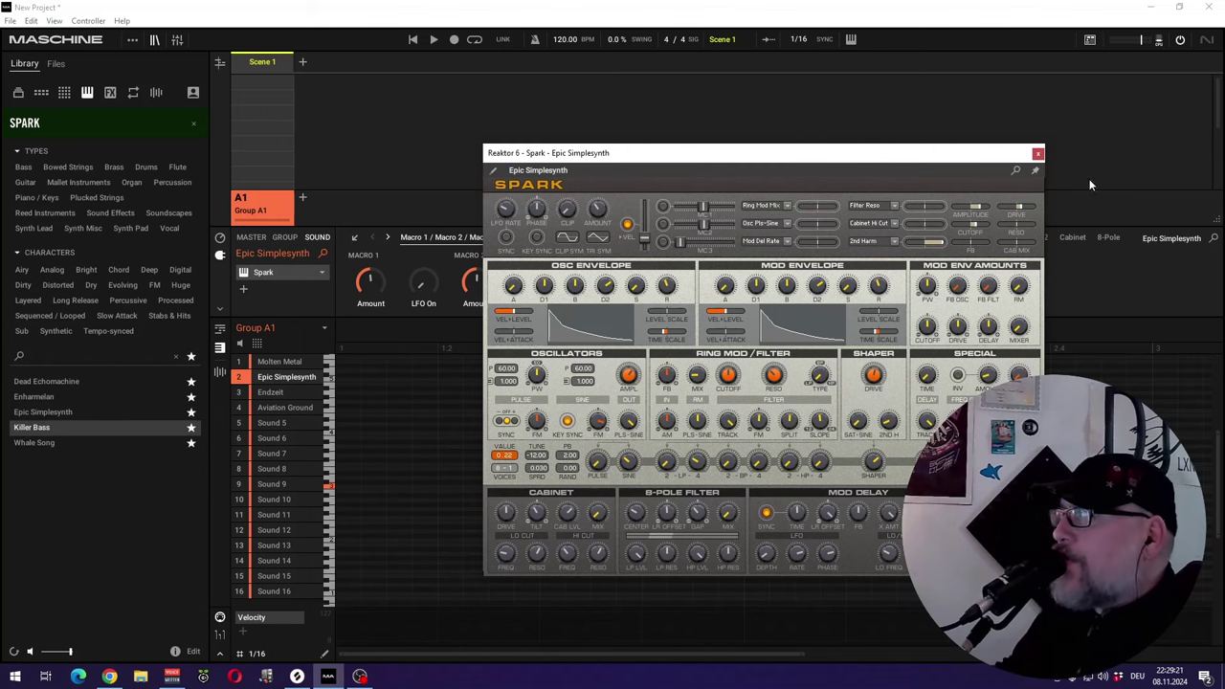
left_click(1038, 154)
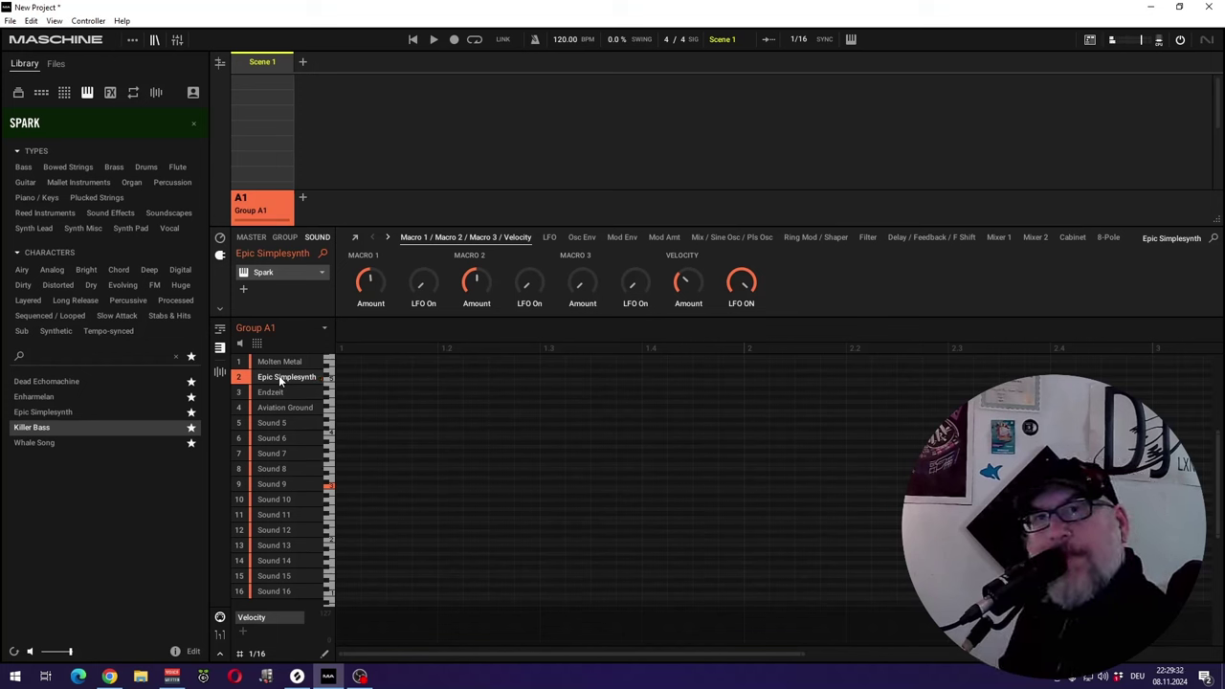
- Switch the library's instrument filter from Spark to Rounds and select the Endzeit sound in slot 3
left_click(192, 123)
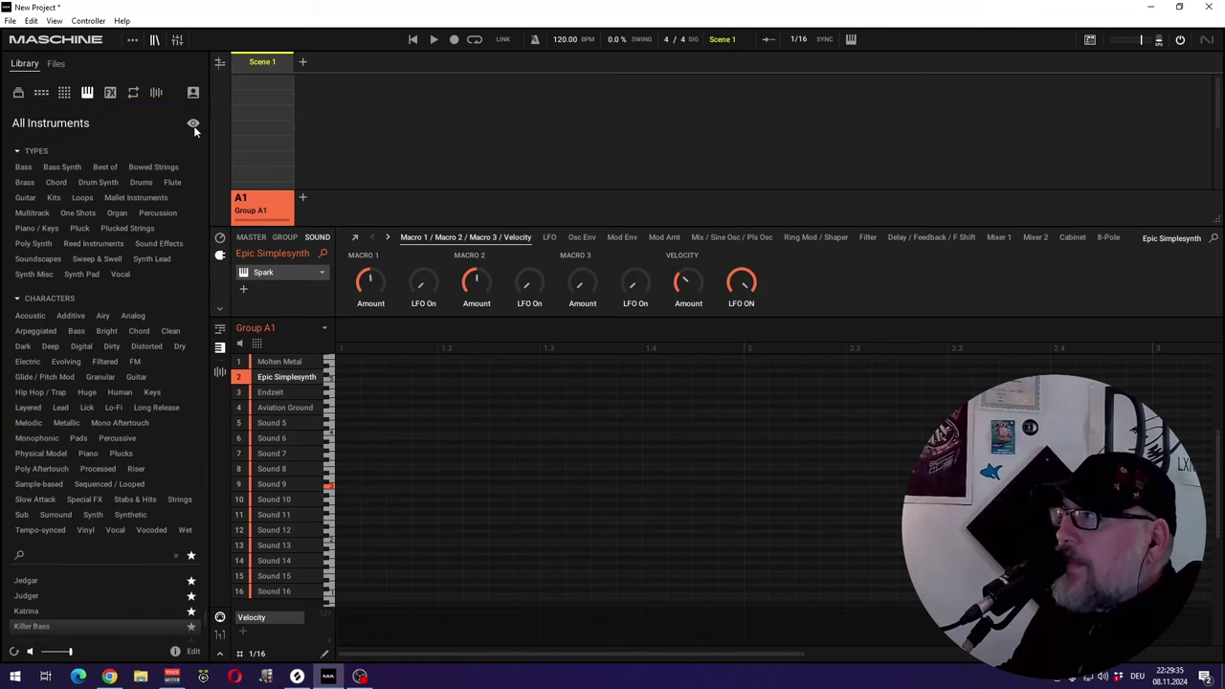
left_click(194, 124)
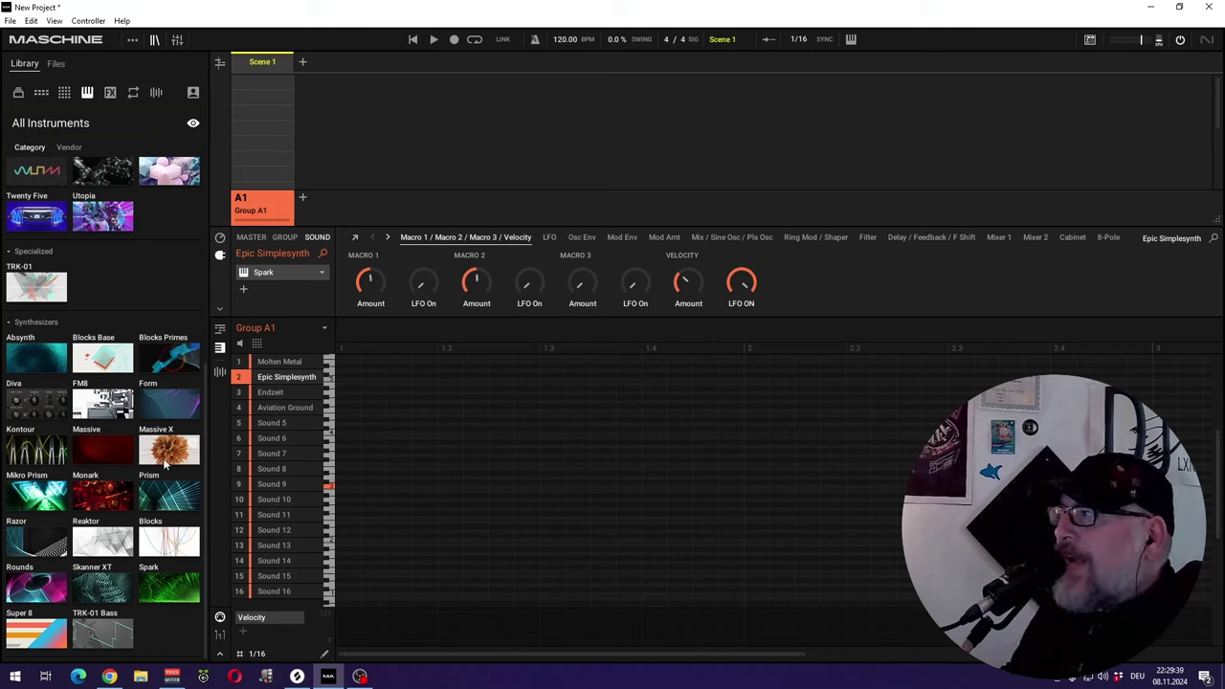
left_click(33, 585)
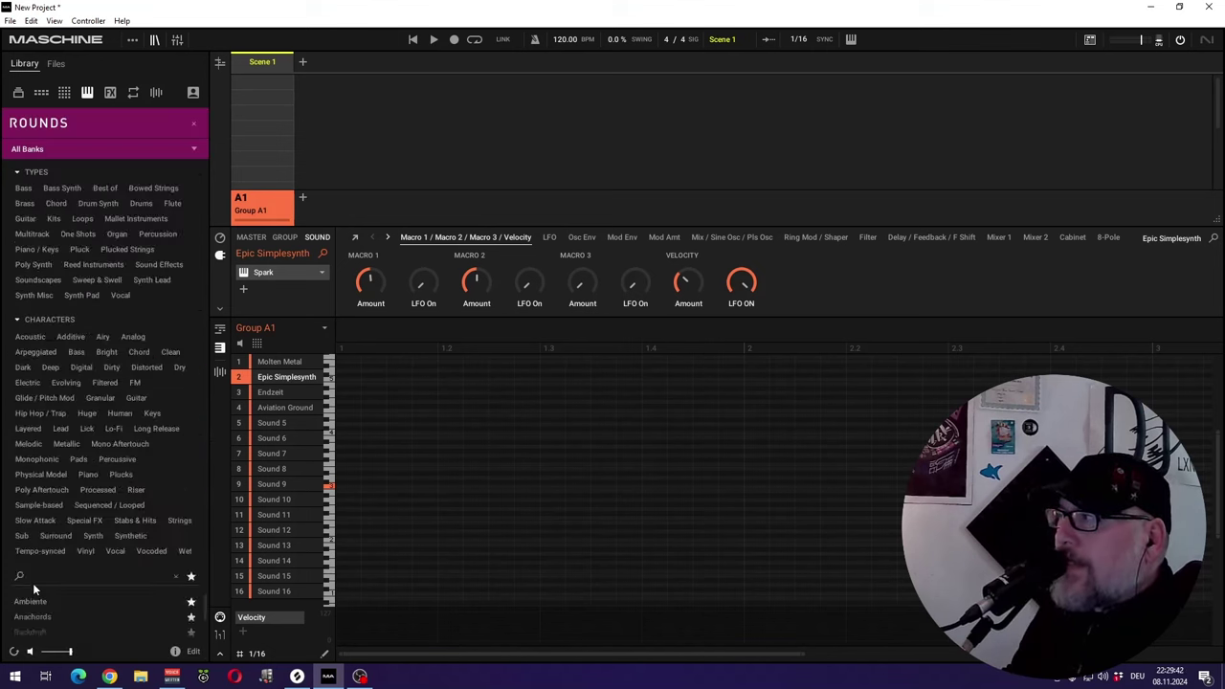
left_click(280, 391)
- View the Rounds plug-in interface for the Endzeit sound, repositioning its window, and close it
left_click(276, 272)
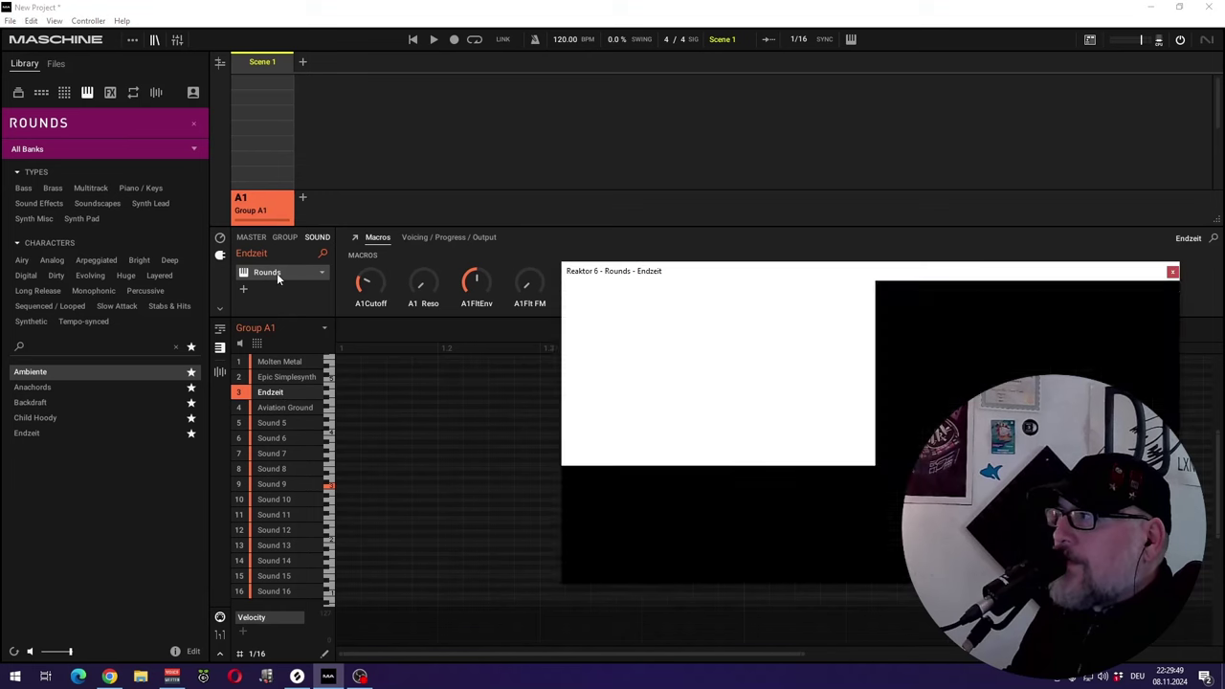
left_click_drag(753, 283, 571, 173)
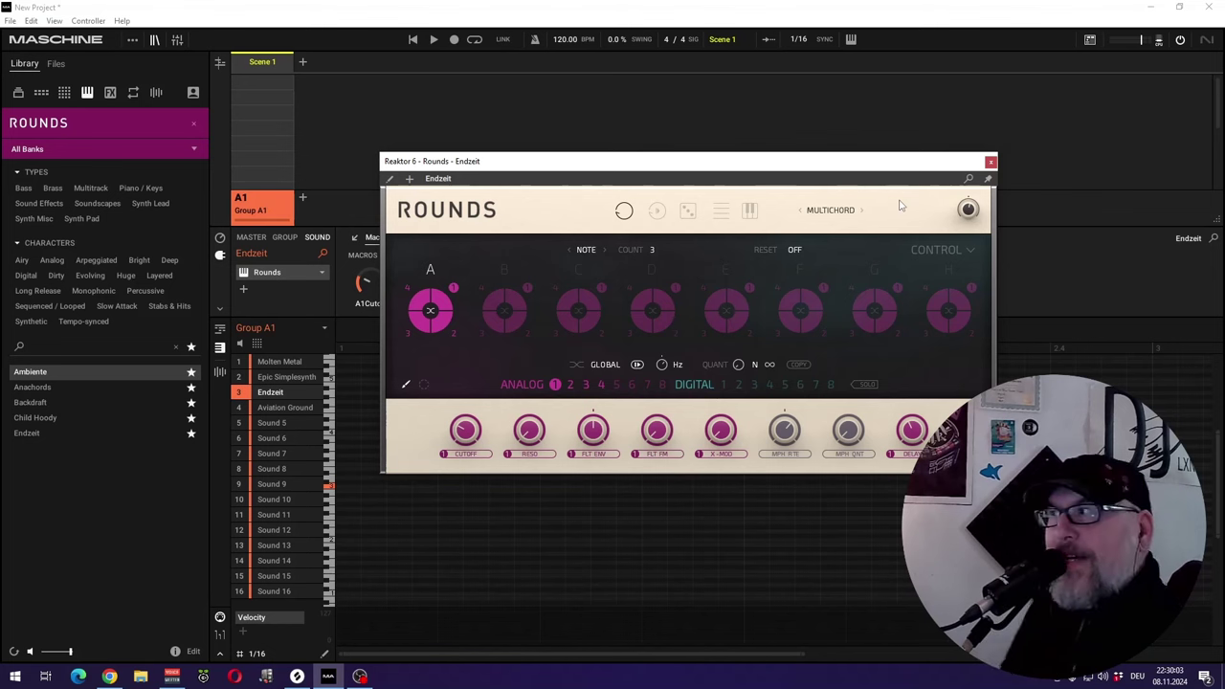
left_click(992, 163)
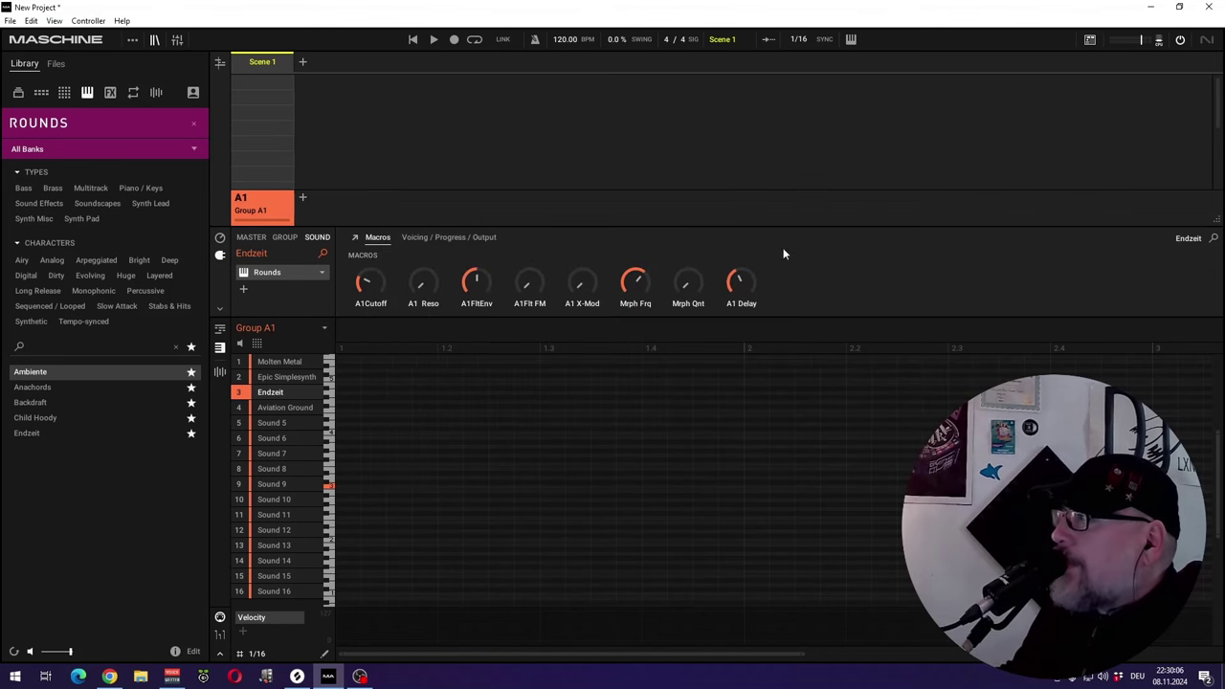
- Load the Rounds preset Ambiente into sound slot 3 to audition it, and load the Endzeit preset back
left_click(34, 374)
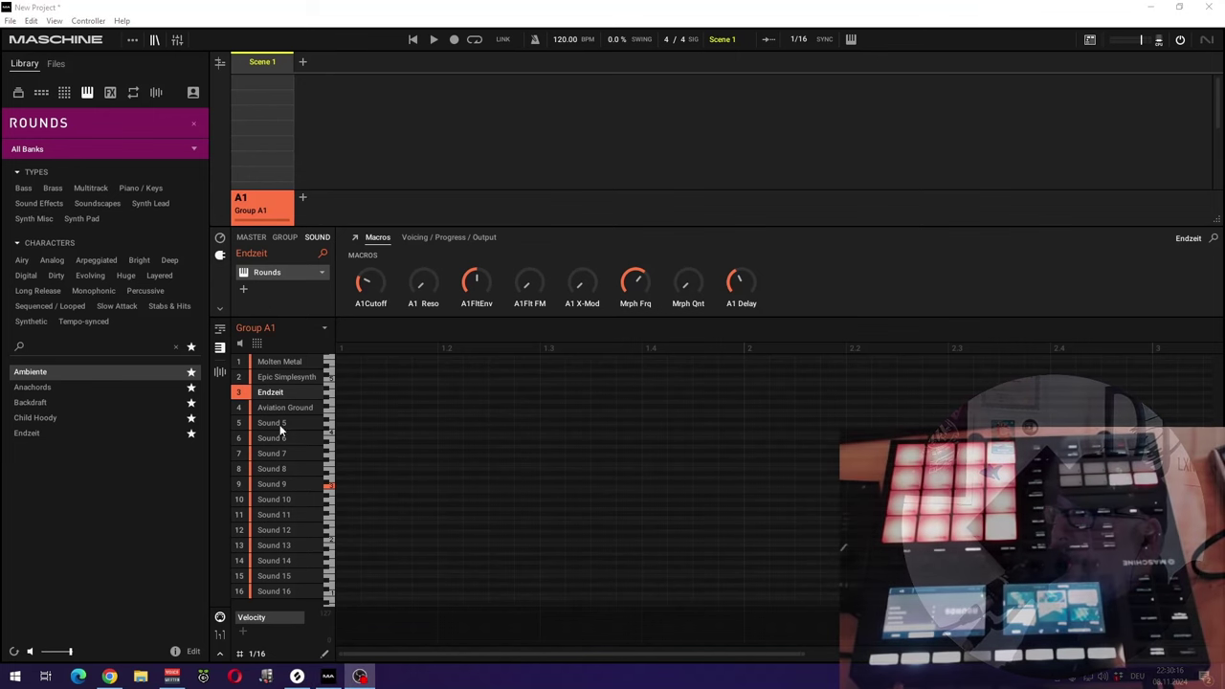
double_click(29, 373)
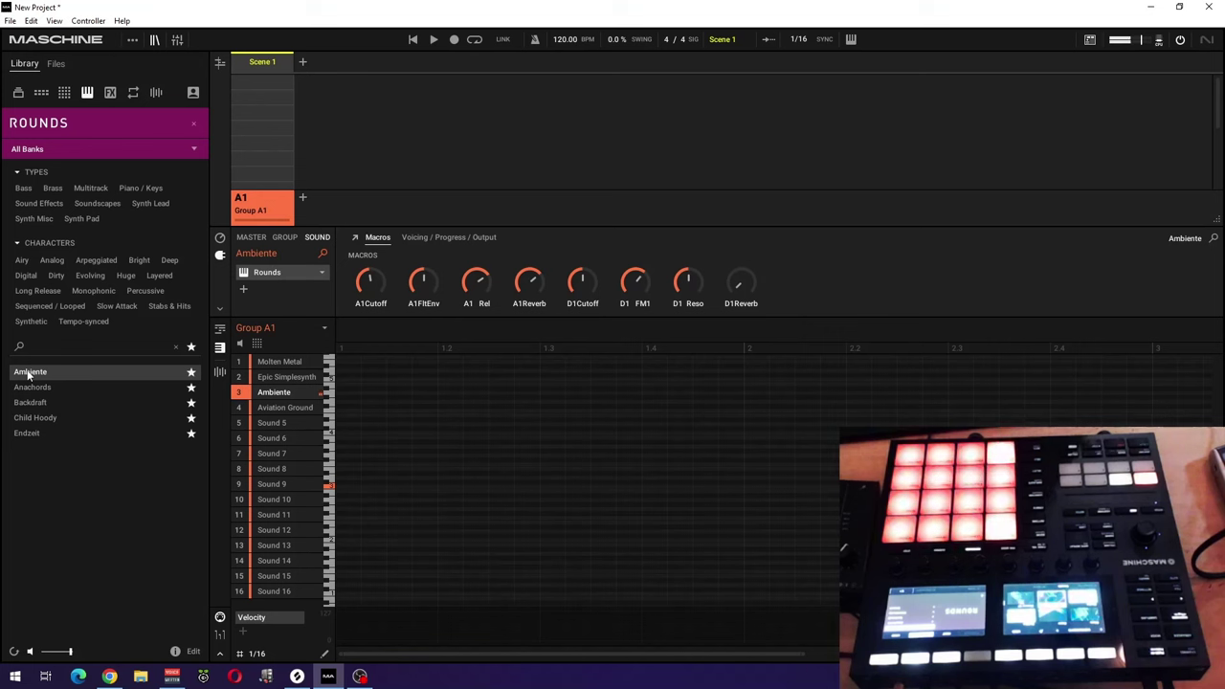
left_click(26, 434)
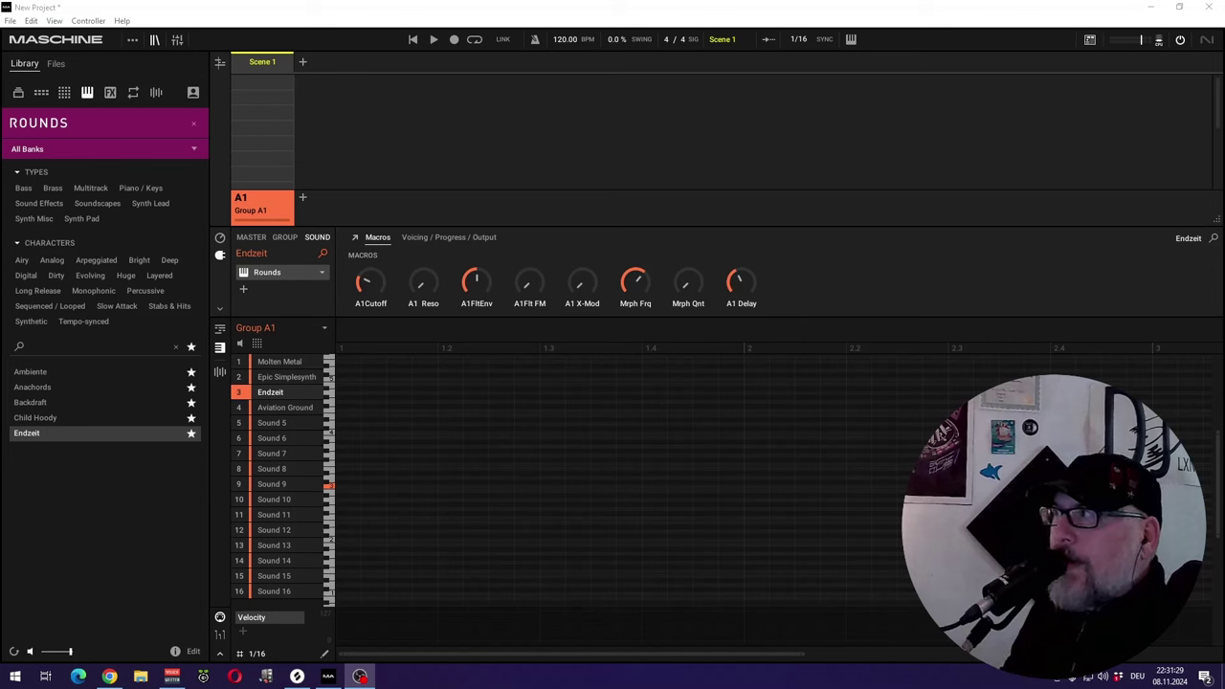
- Check which preset banks are available for Rounds, keeping All Banks selected
left_click(195, 149)
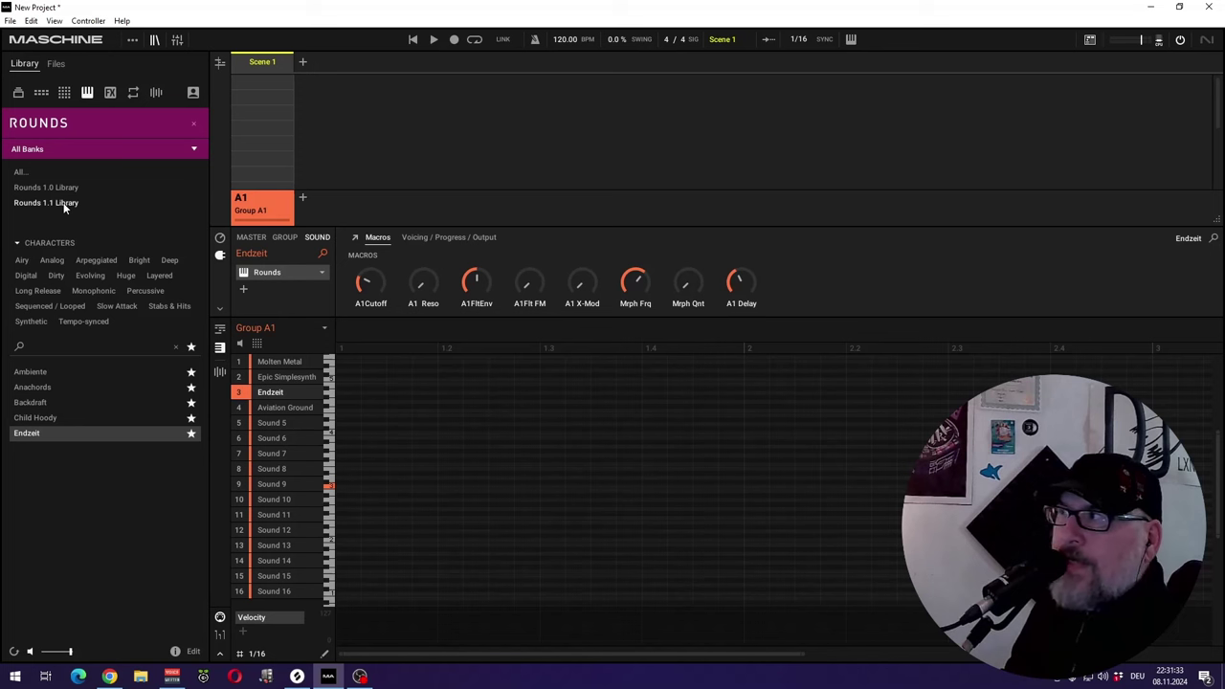
left_click(193, 150)
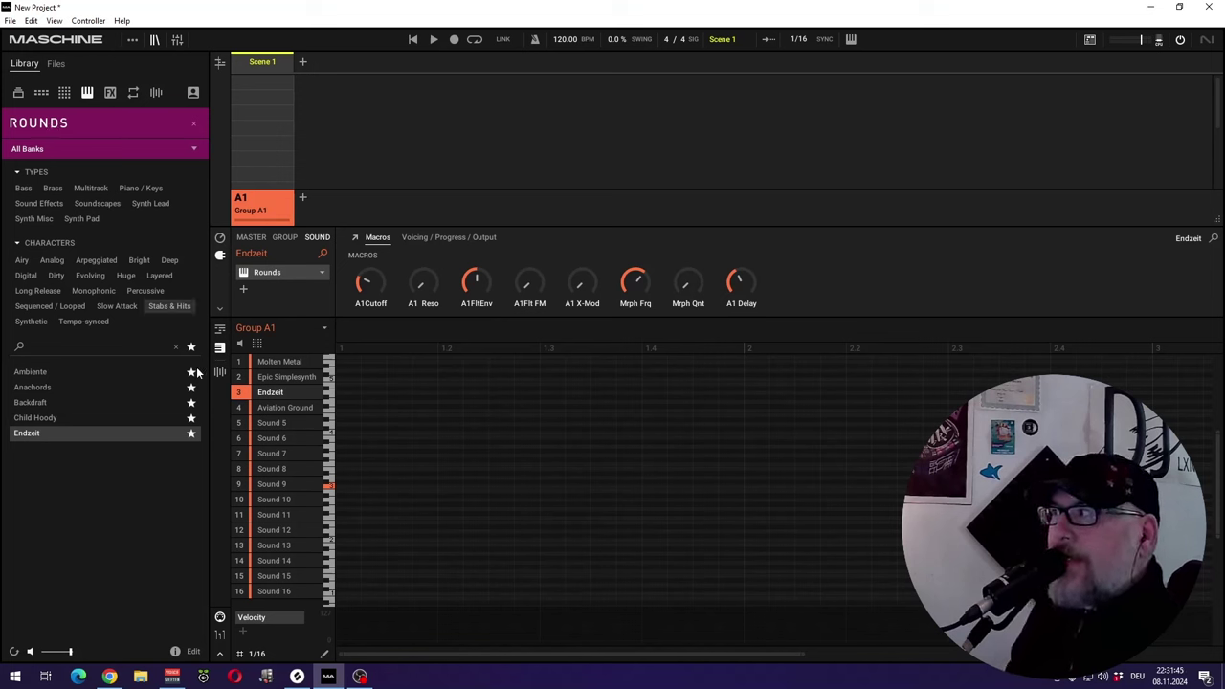
- Select the Aviation Ground sound in slot 4 and switch the library's instrument filter from Rounds to Form
left_click(291, 408)
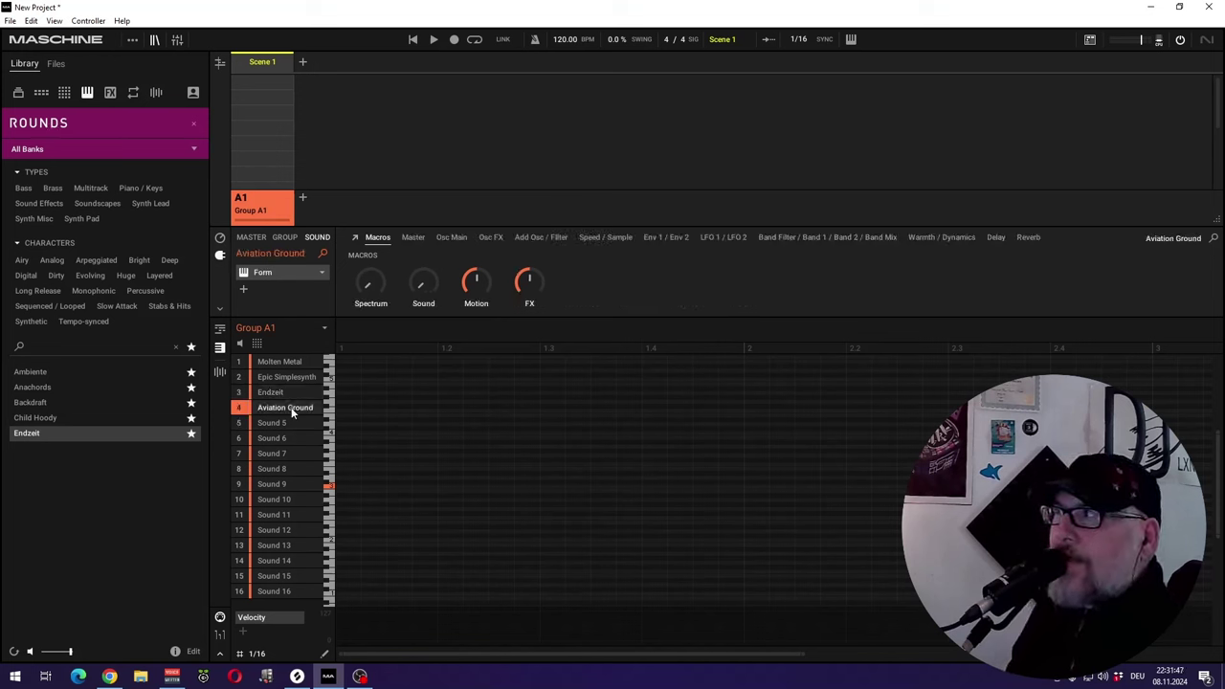
left_click(192, 124)
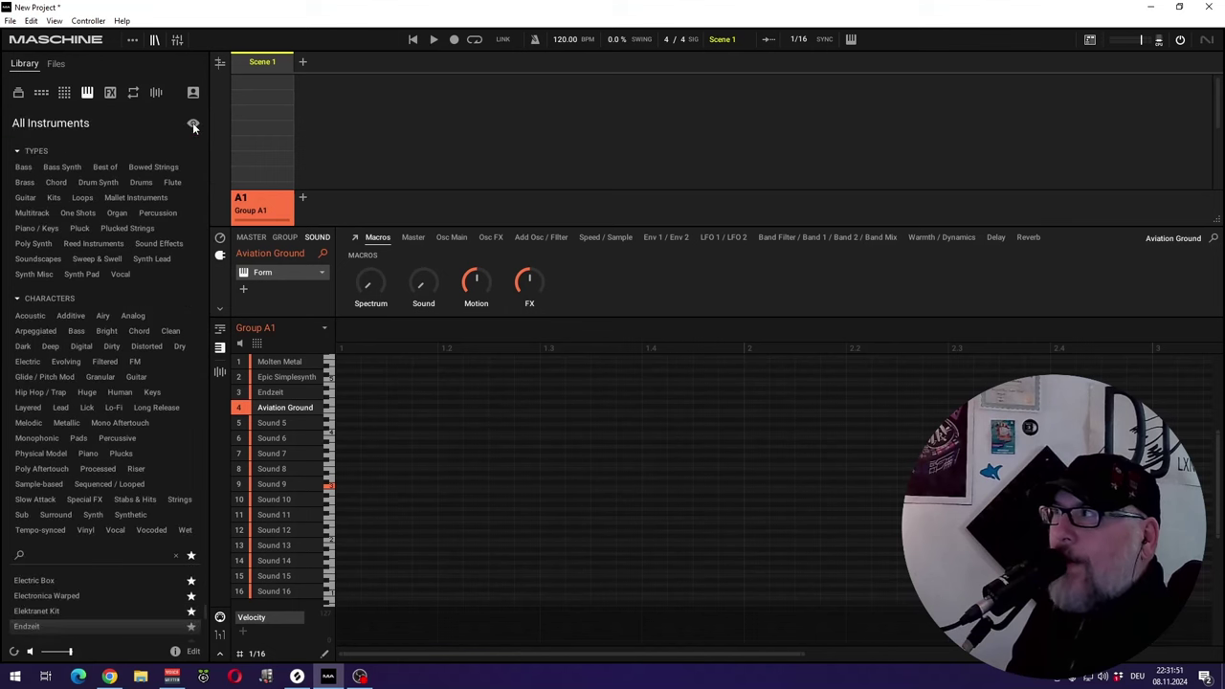
left_click(192, 123)
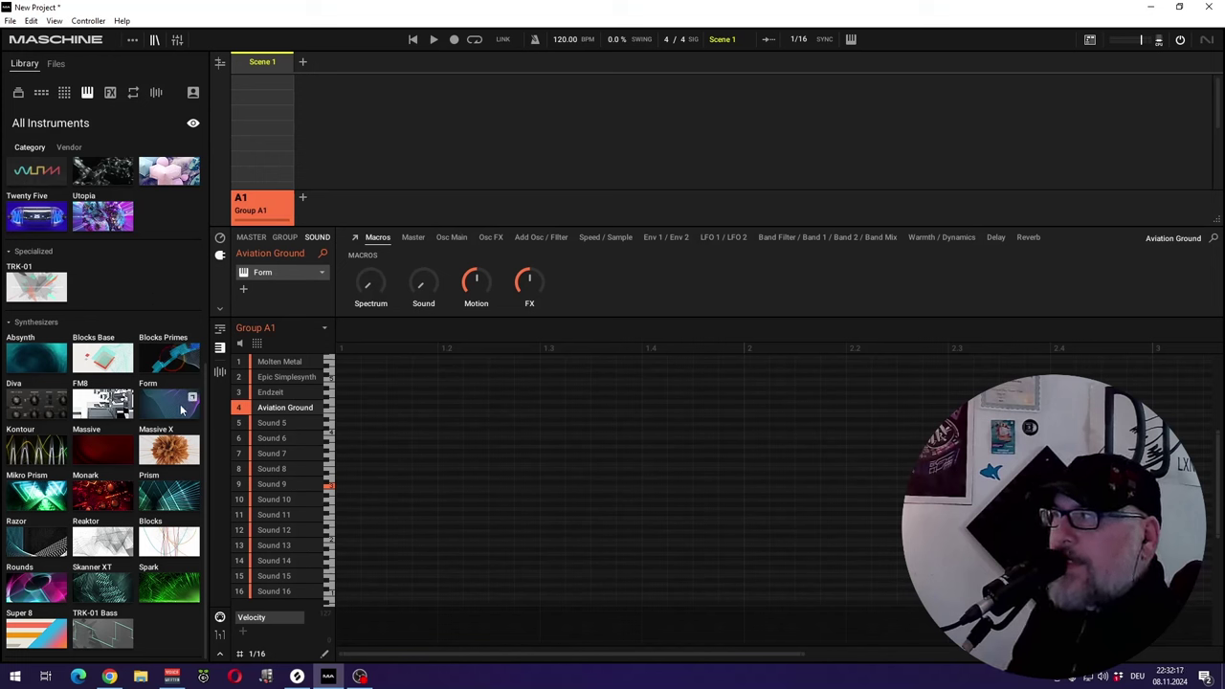
left_click(172, 404)
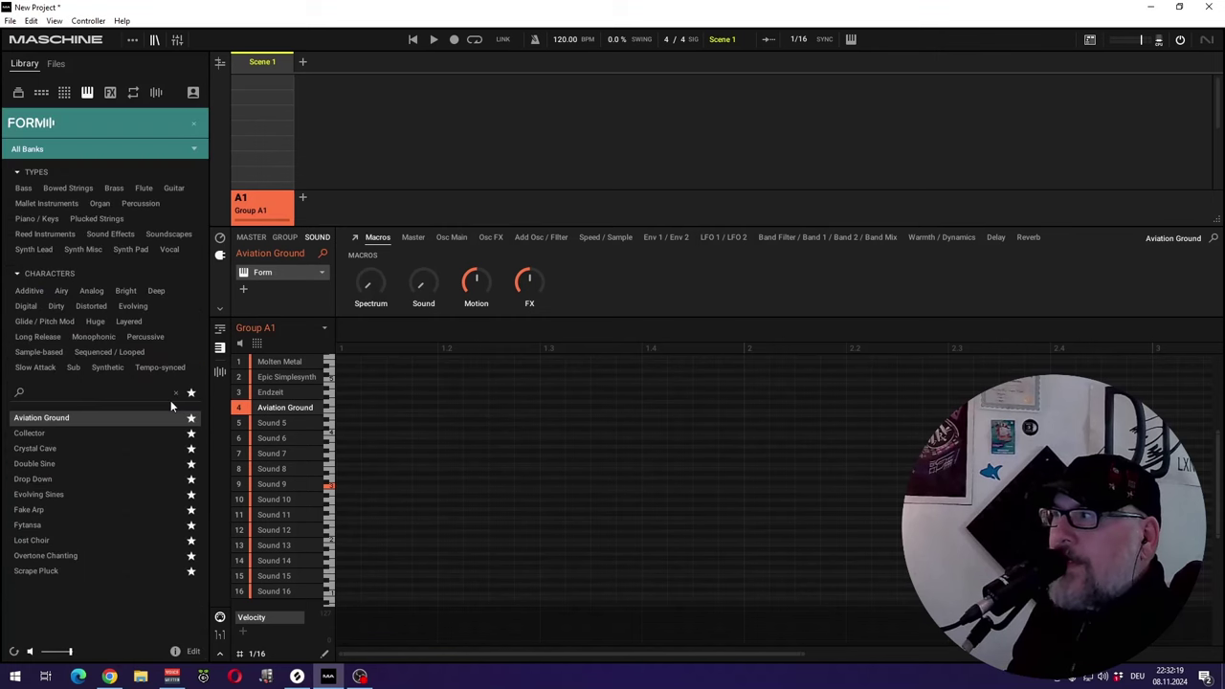
- Preview the Collector preset, and open the Form plug-in interface for the Aviation Ground sound, repositioning its window
left_click(47, 432)
left_click(273, 273)
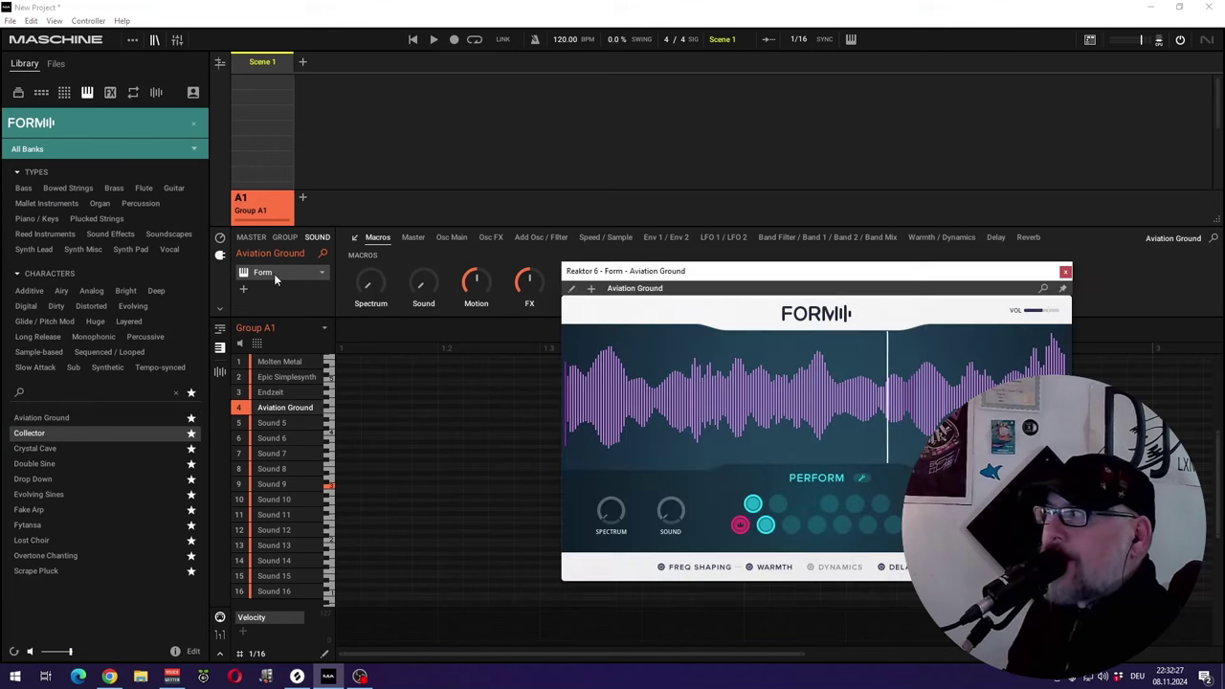
left_click_drag(765, 271, 660, 192)
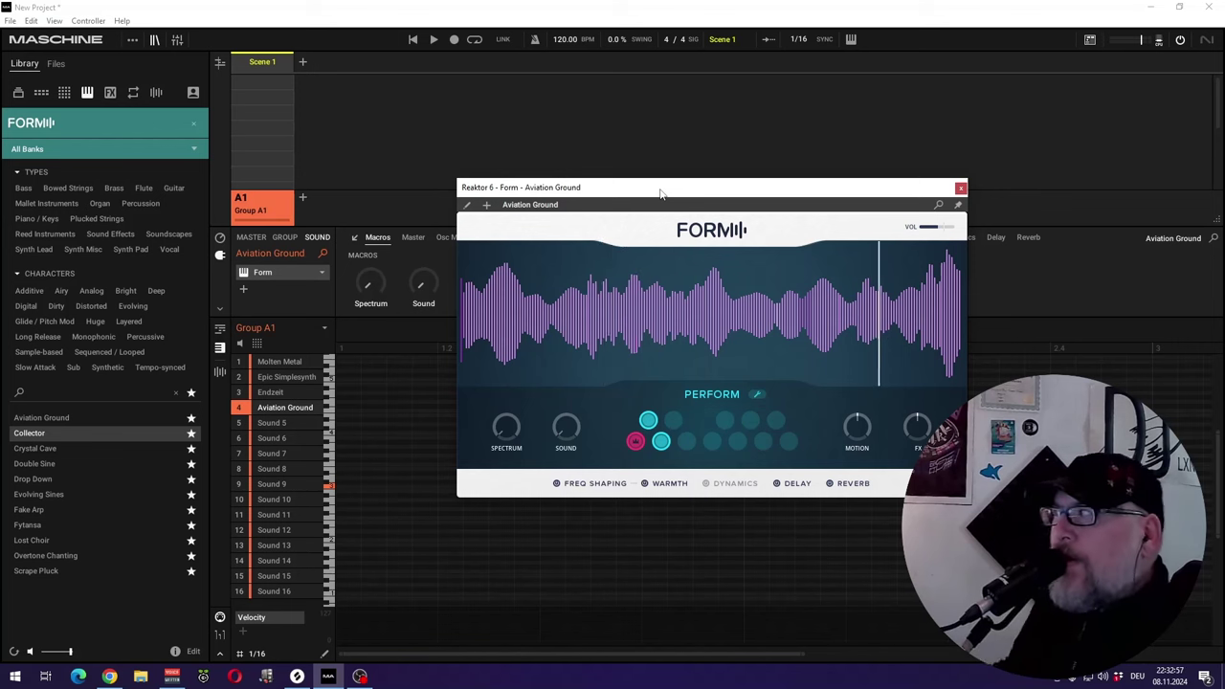
- Preview the favourite Form presets one after another, from Crystal Cave through Double Sine and Lost Choir to Scrape Pluck
left_click(39, 447)
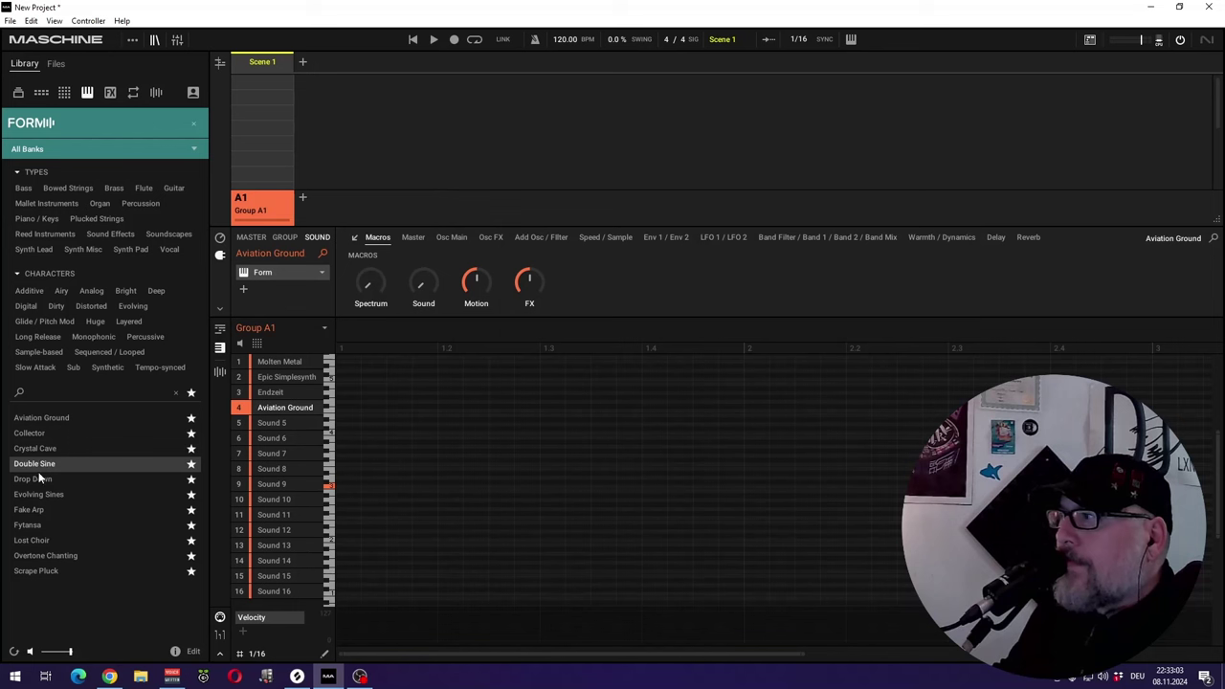
left_click(38, 478)
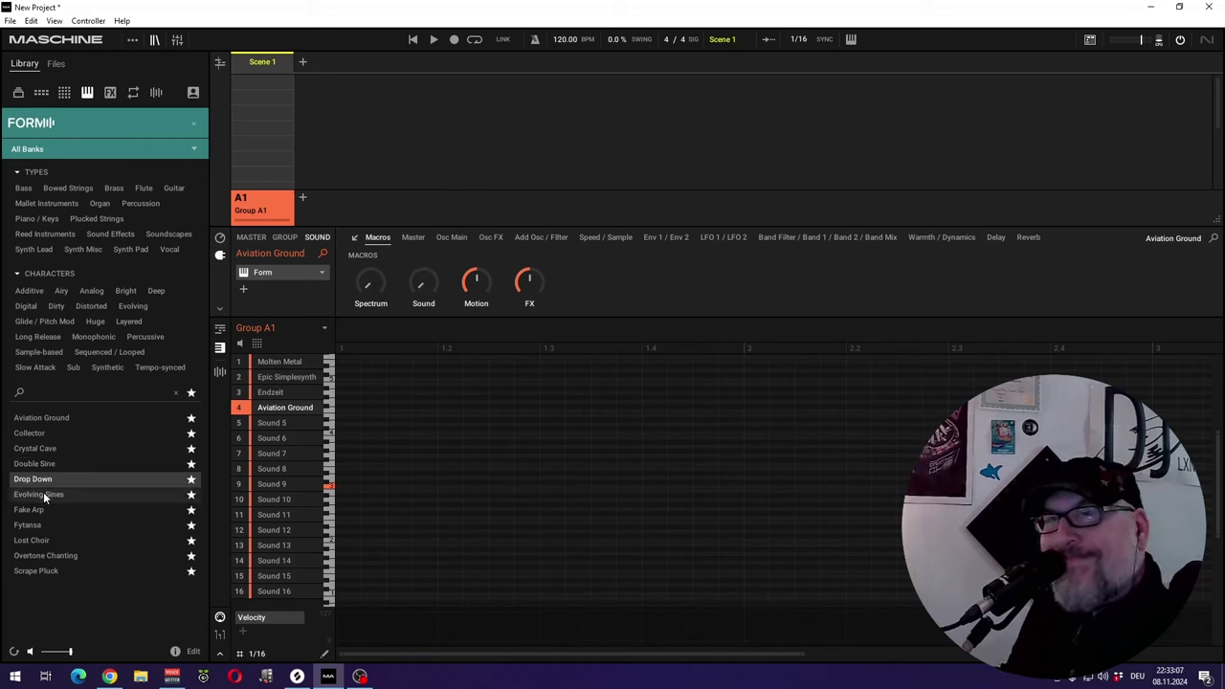
left_click(43, 491)
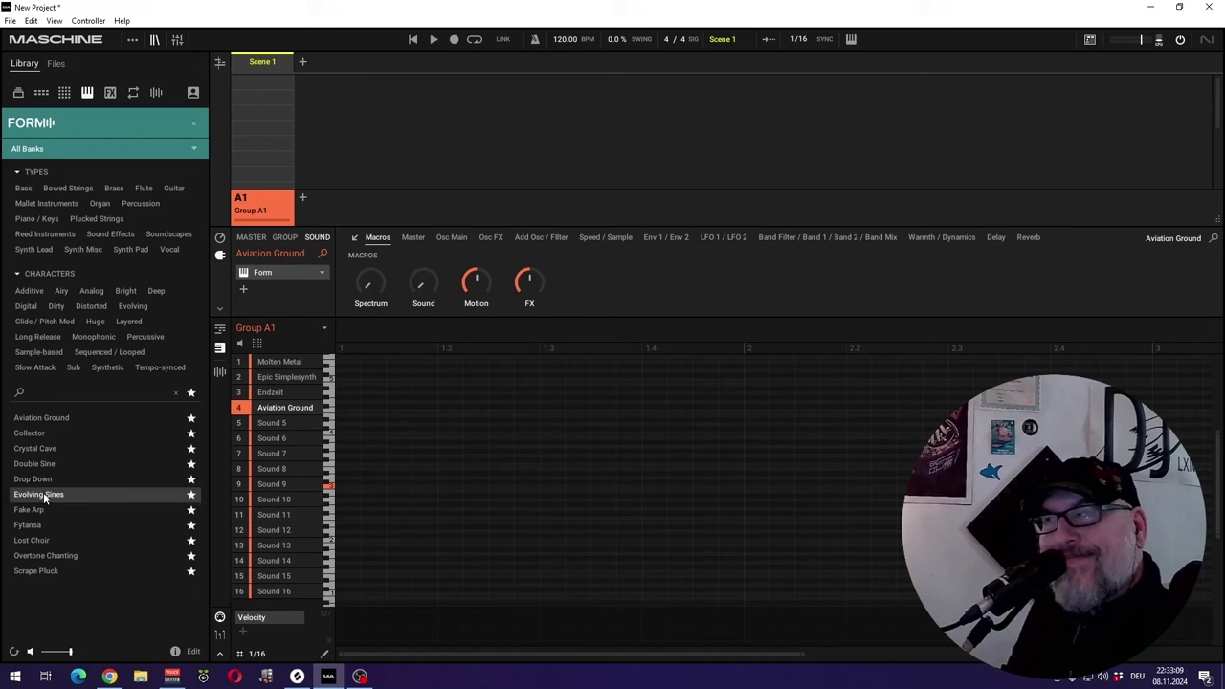
left_click(44, 510)
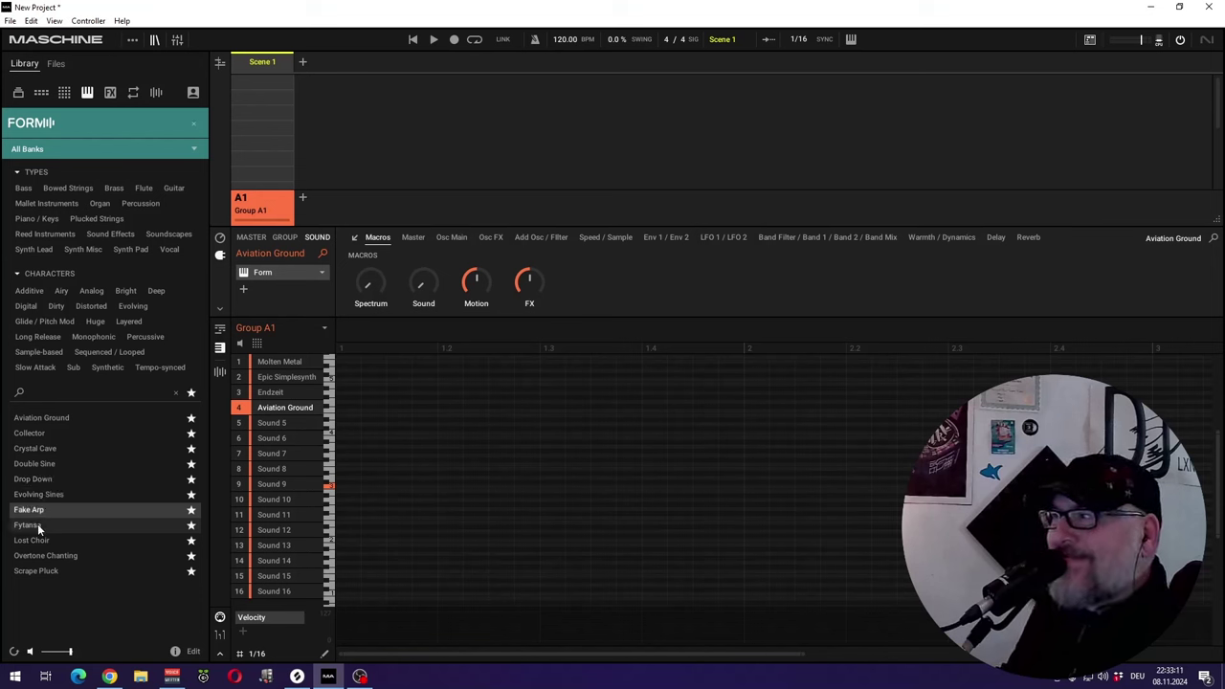
left_click(39, 524)
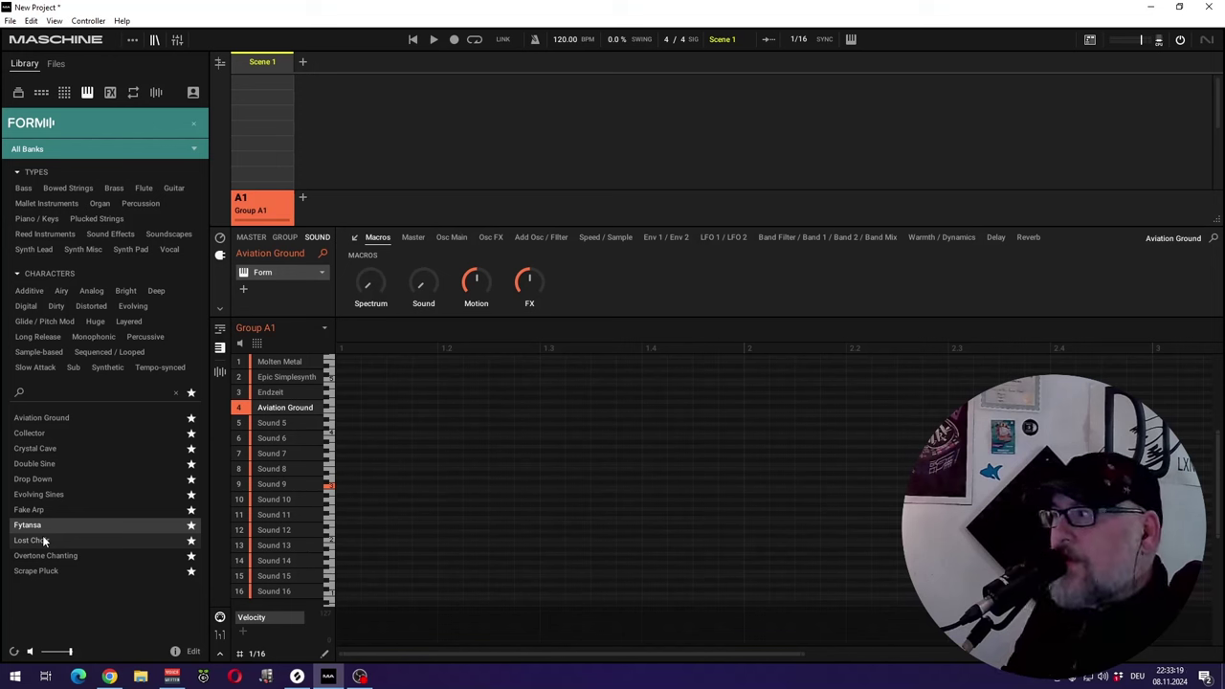
left_click(42, 540)
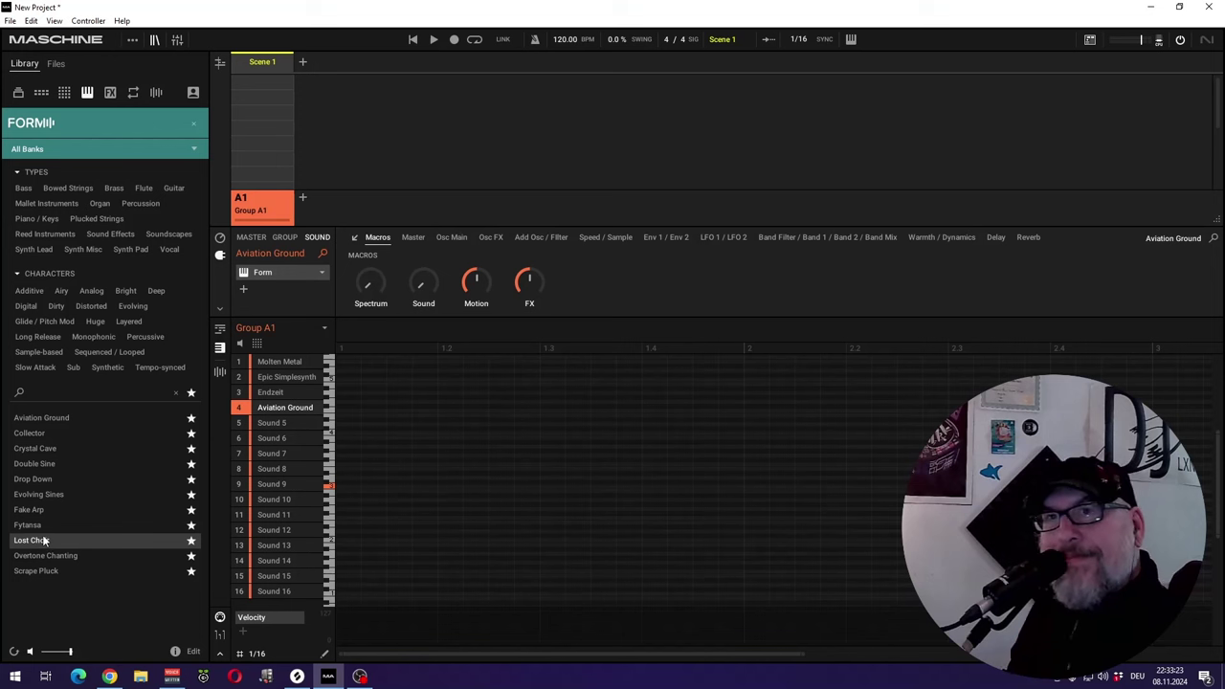
left_click(49, 557)
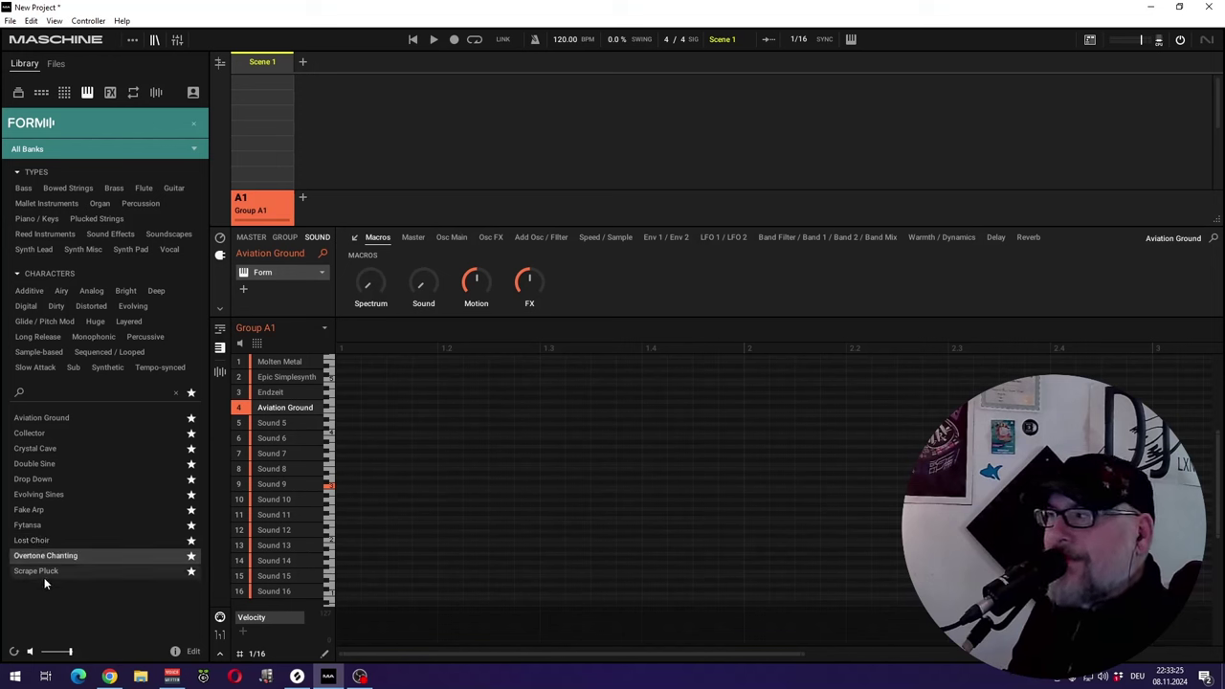
left_click(47, 569)
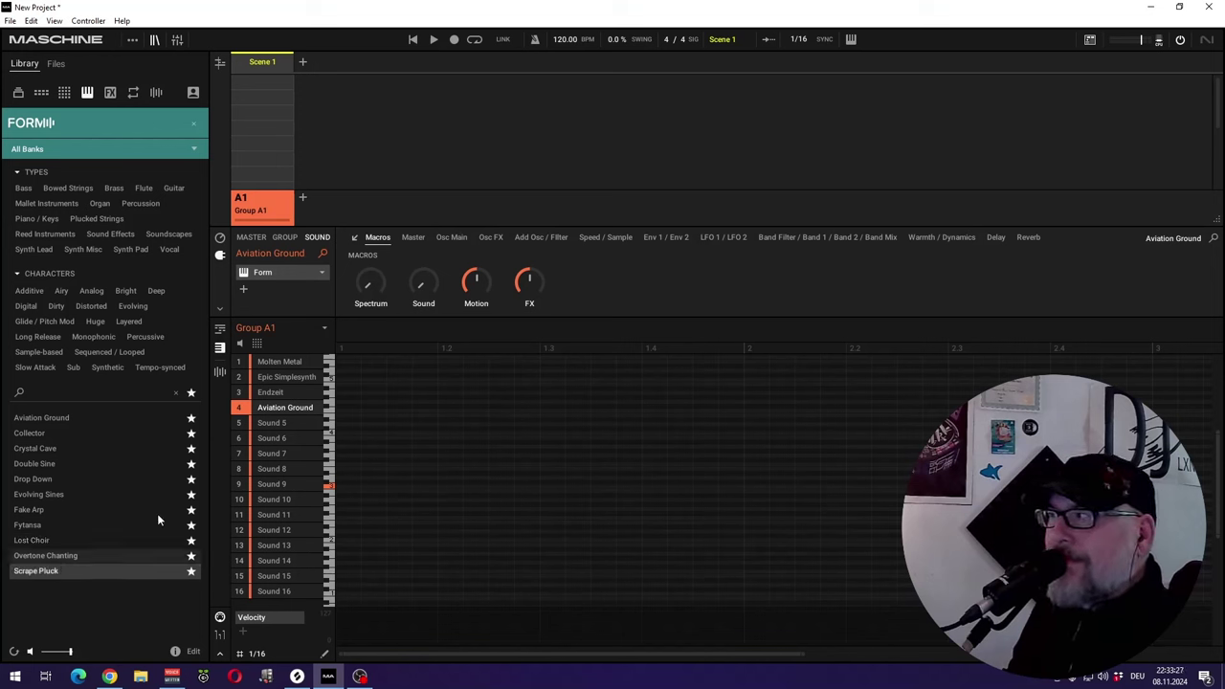
- View the Form plug-in interface for the Aviation Ground sound in slot 4 again, leaving the slot unmuted
double_click(268, 408)
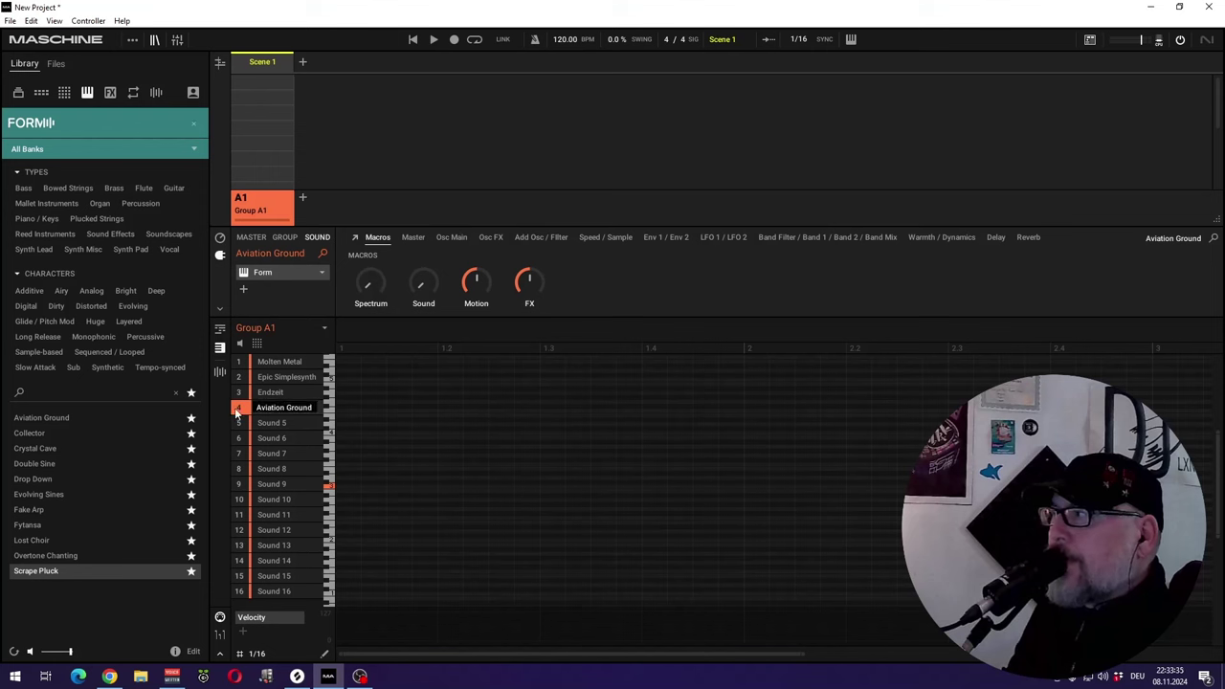
left_click(239, 408)
left_click(270, 273)
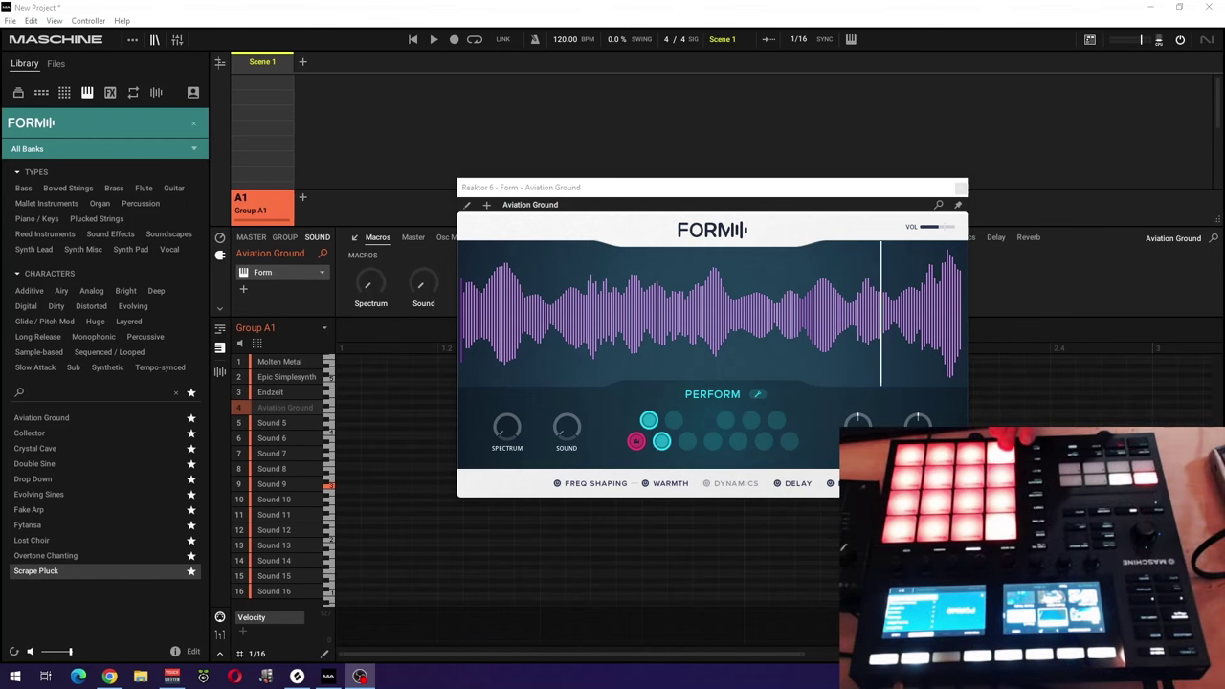
left_click(237, 407)
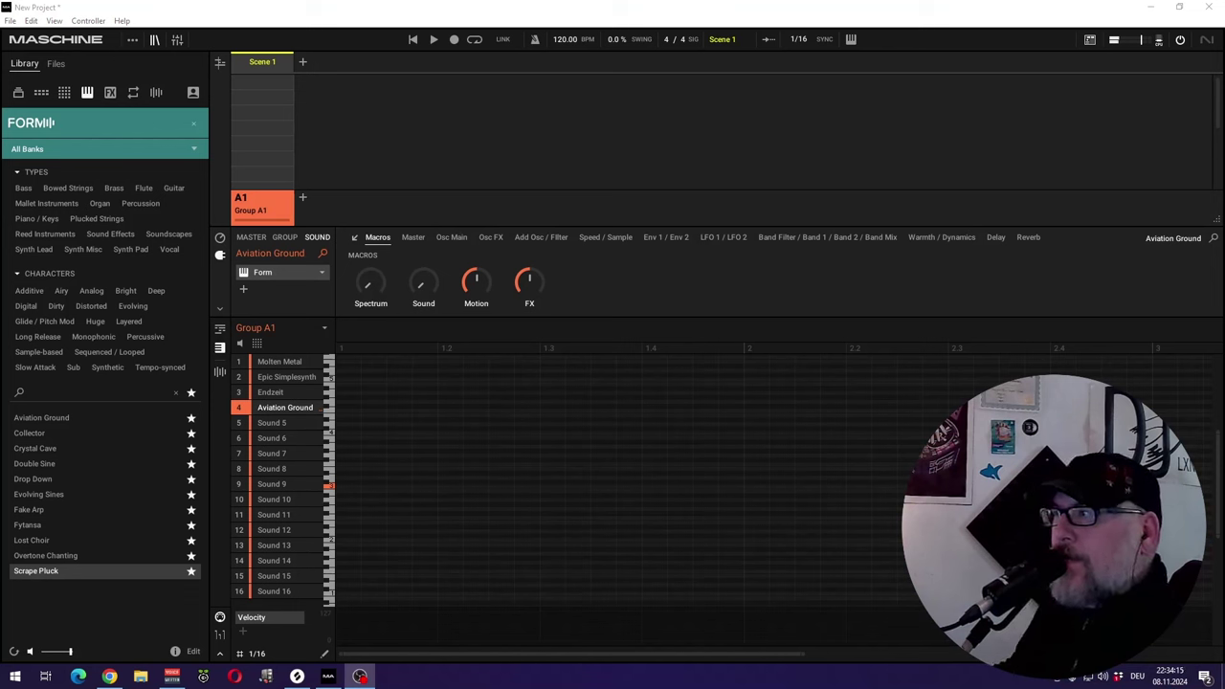
- Load the Form preset Lost Choir into sound slot 4 and open its plug-in interface
left_click(46, 545)
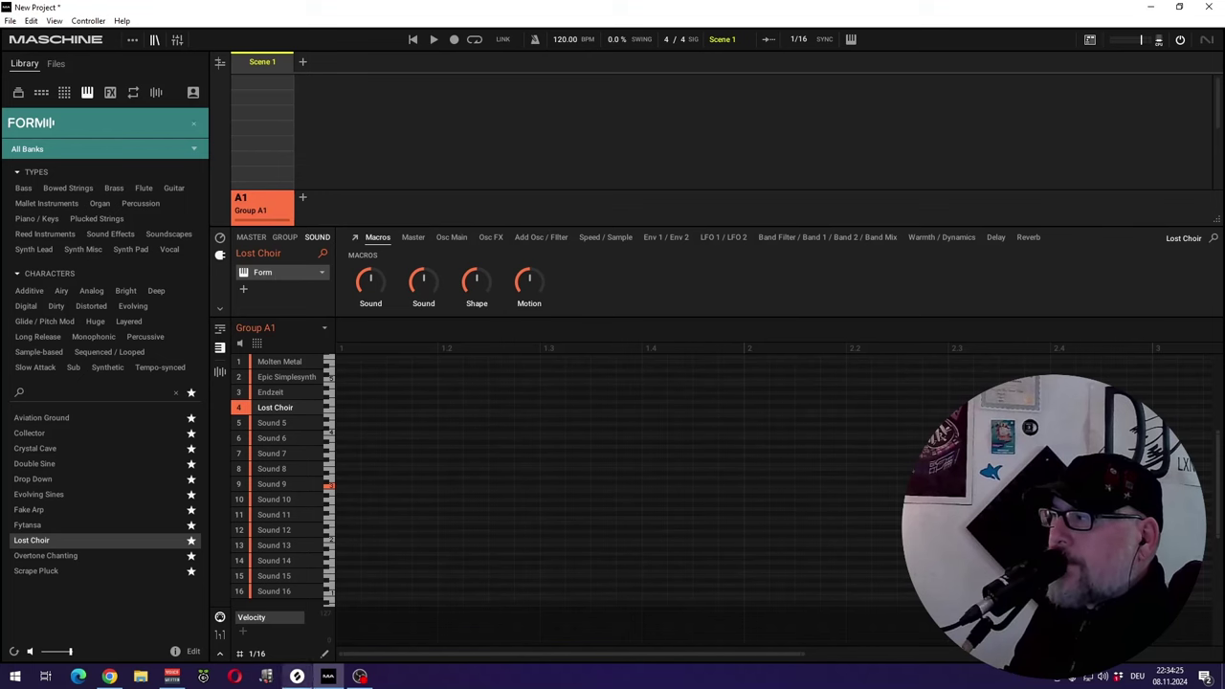
left_click(329, 677)
left_click(328, 676)
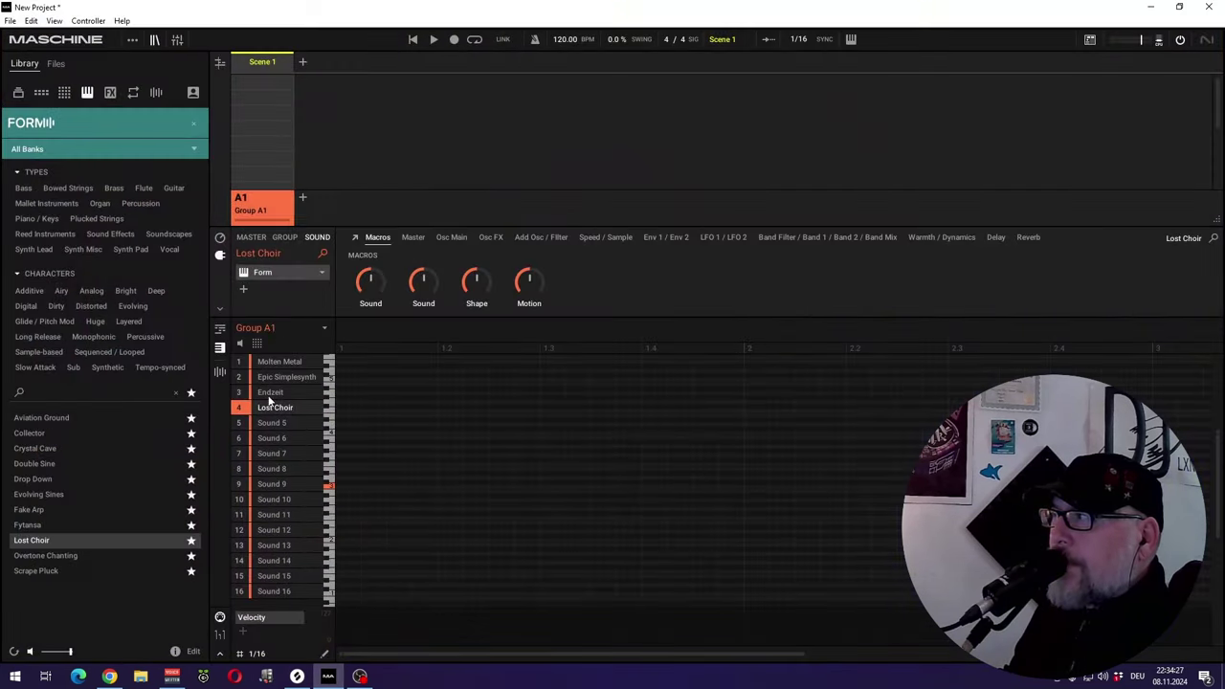
left_click(268, 274)
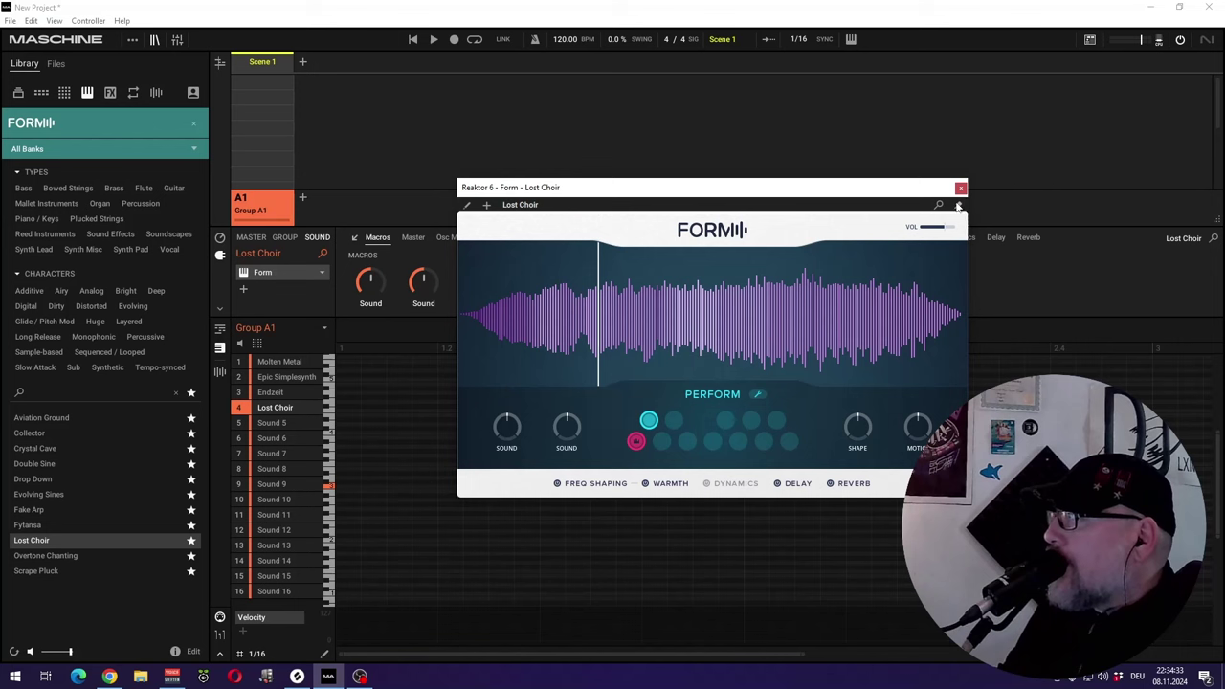
left_click(943, 269)
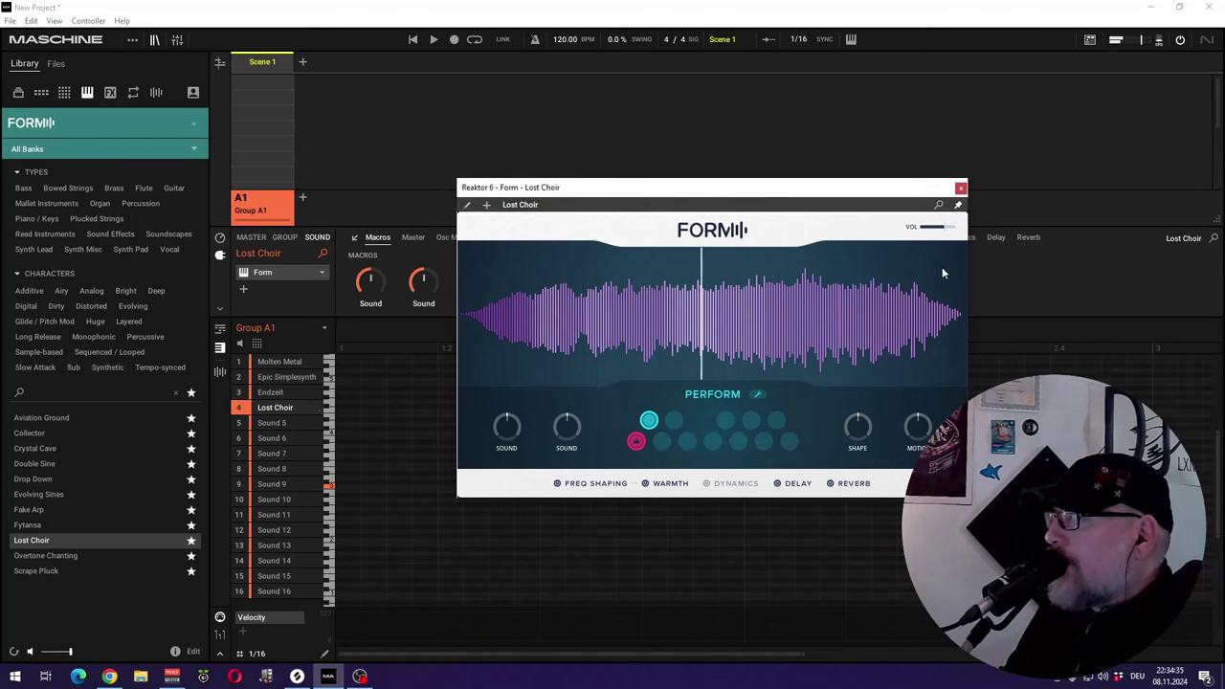